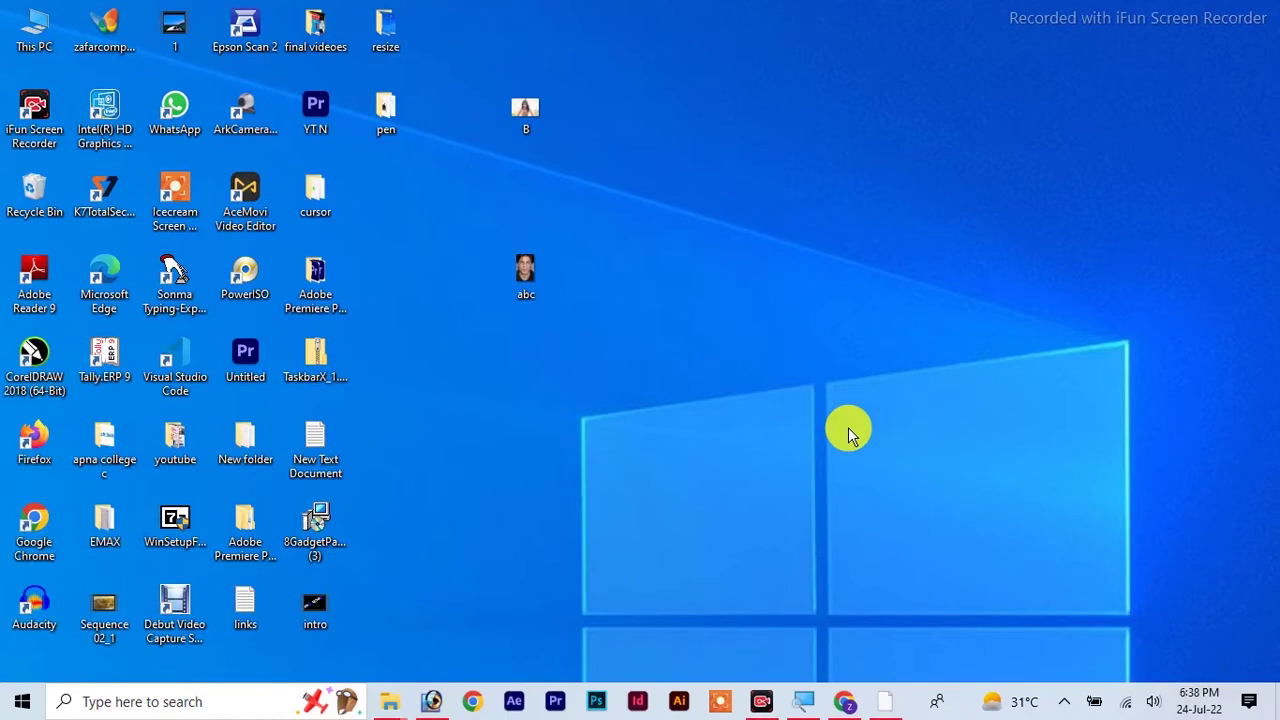
# - View the connected drives in This PC, dismissing the USB scan prompt, and put the window away
pyautogui.doubleClick(30, 32)
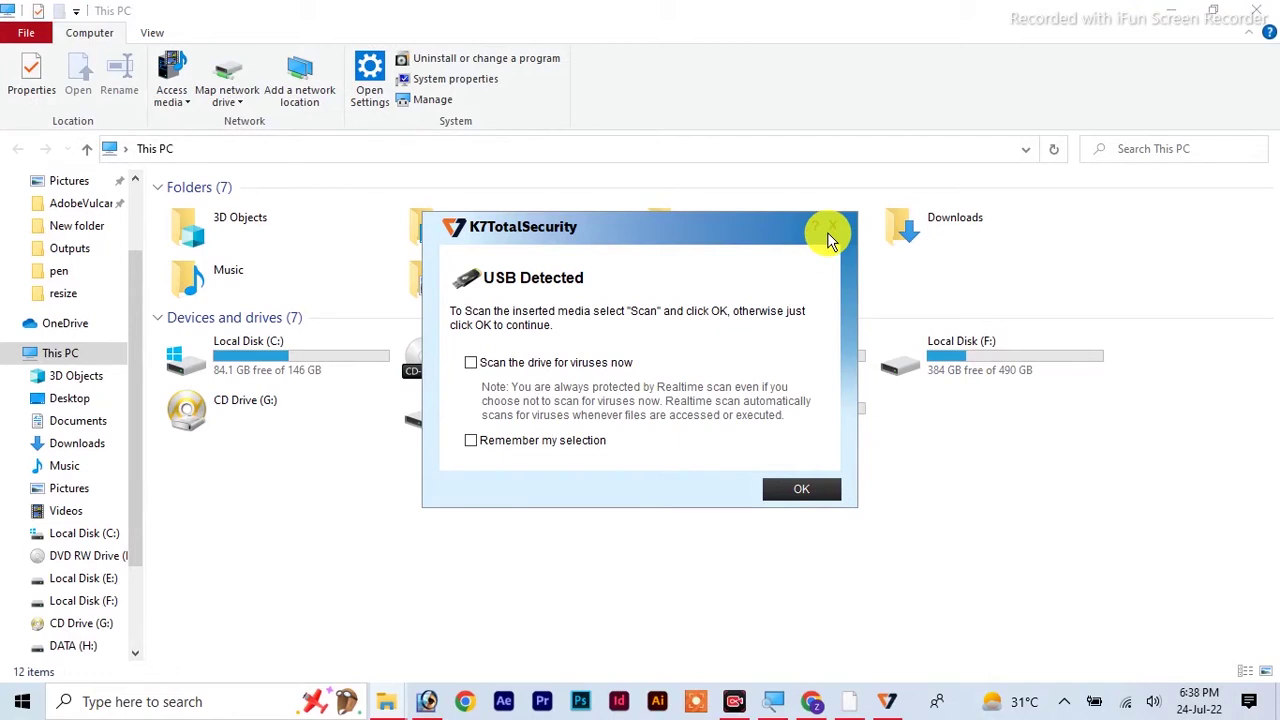
pyautogui.click(801, 488)
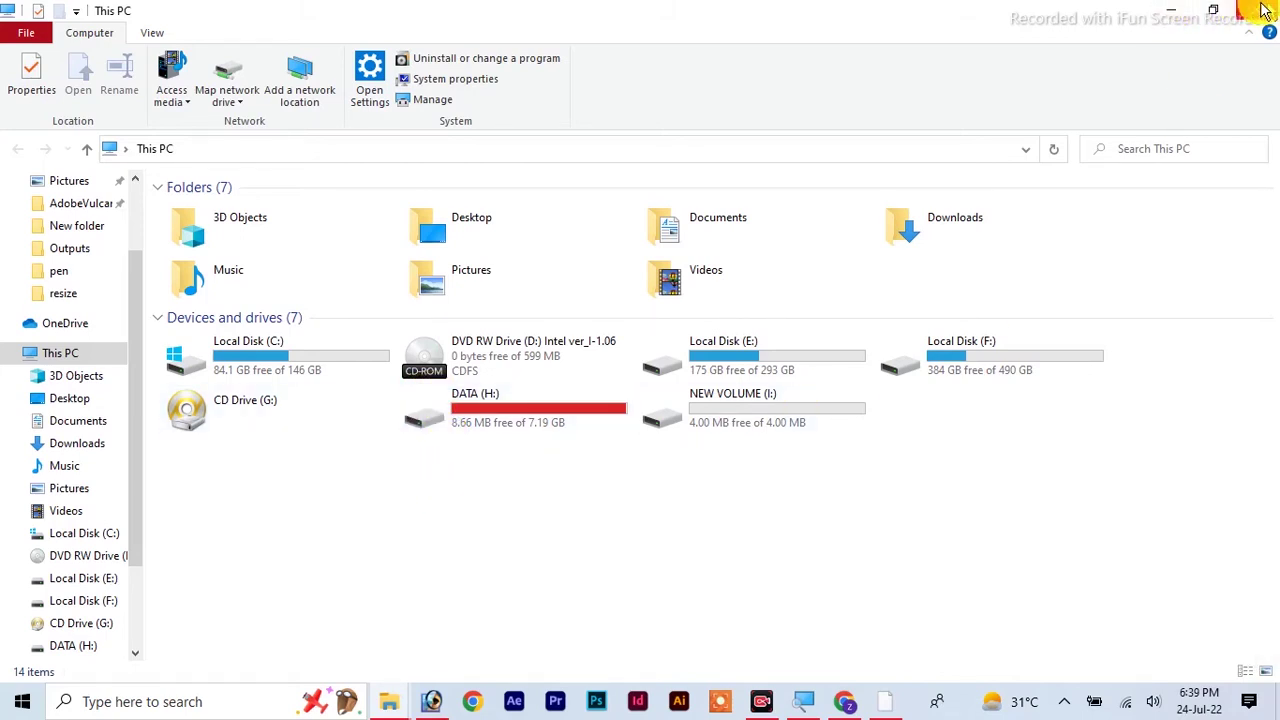
pyautogui.click(1166, 12)
# - Move the abc image to a free spot on the desktop and open it in Paint
pyautogui.moveTo(521, 271); pyautogui.dragTo(654, 214)
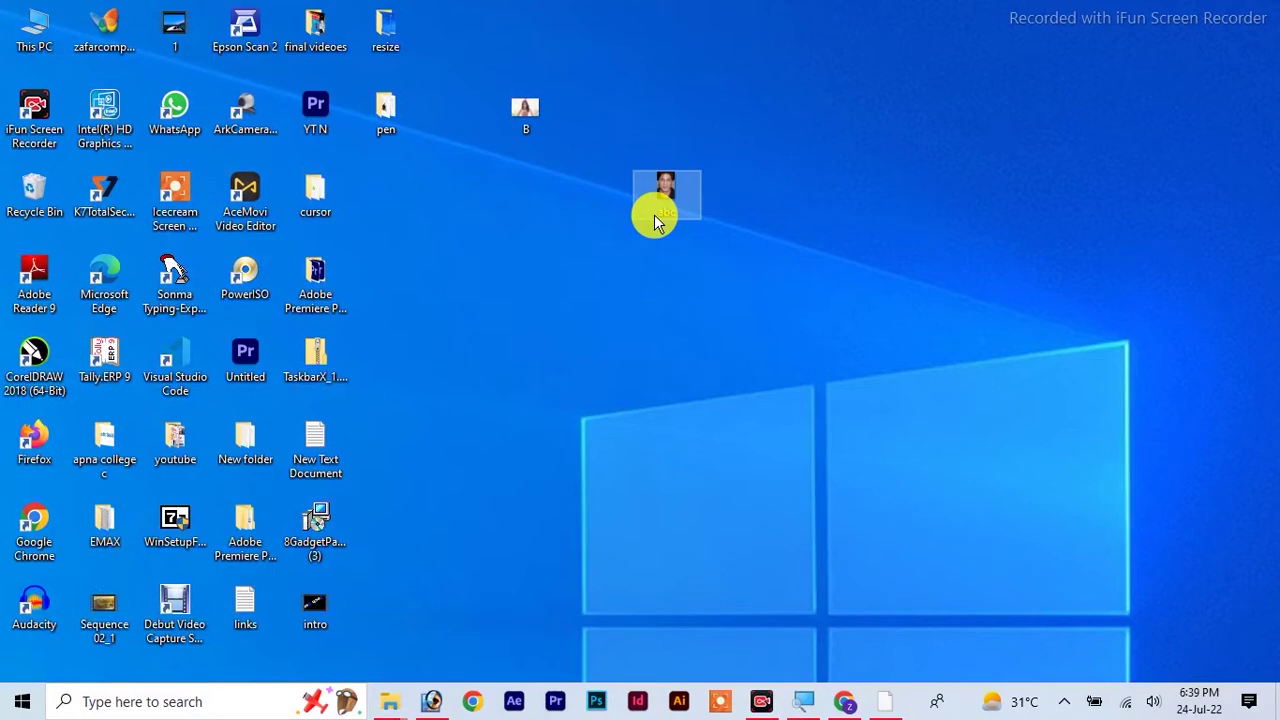
pyautogui.rightClick(573, 280)
pyautogui.click(486, 334)
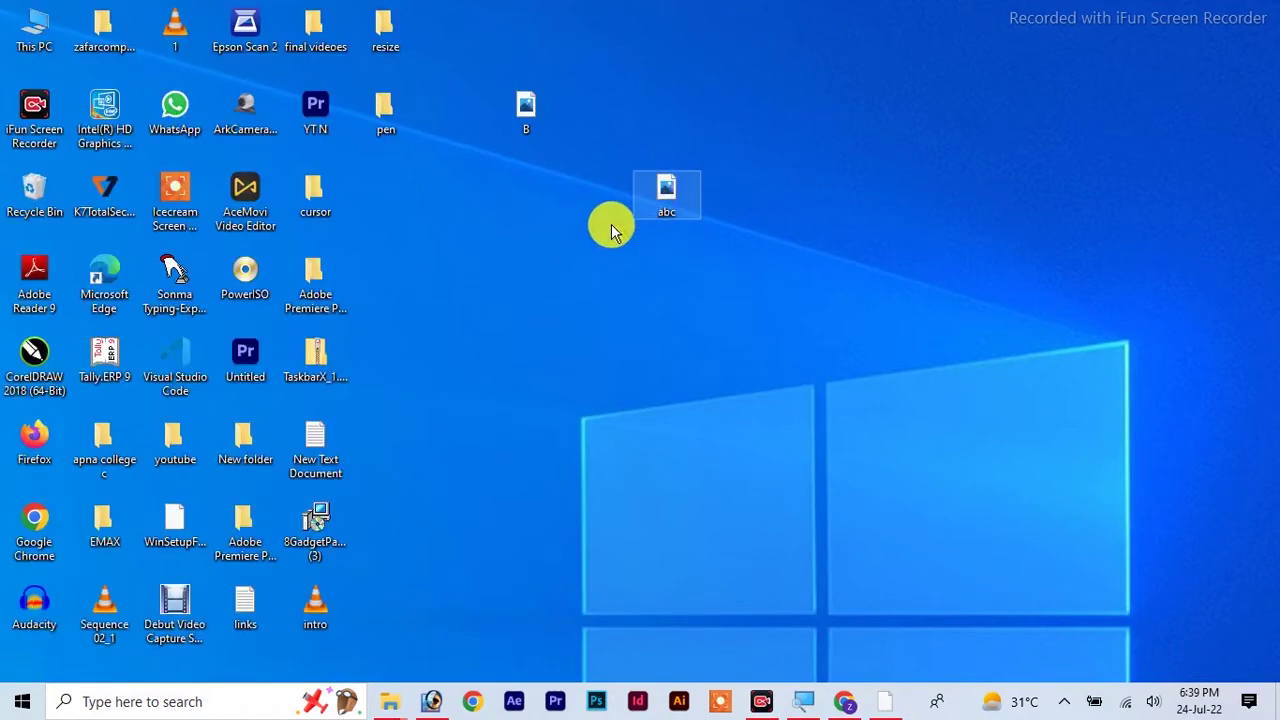
pyautogui.rightClick(671, 189)
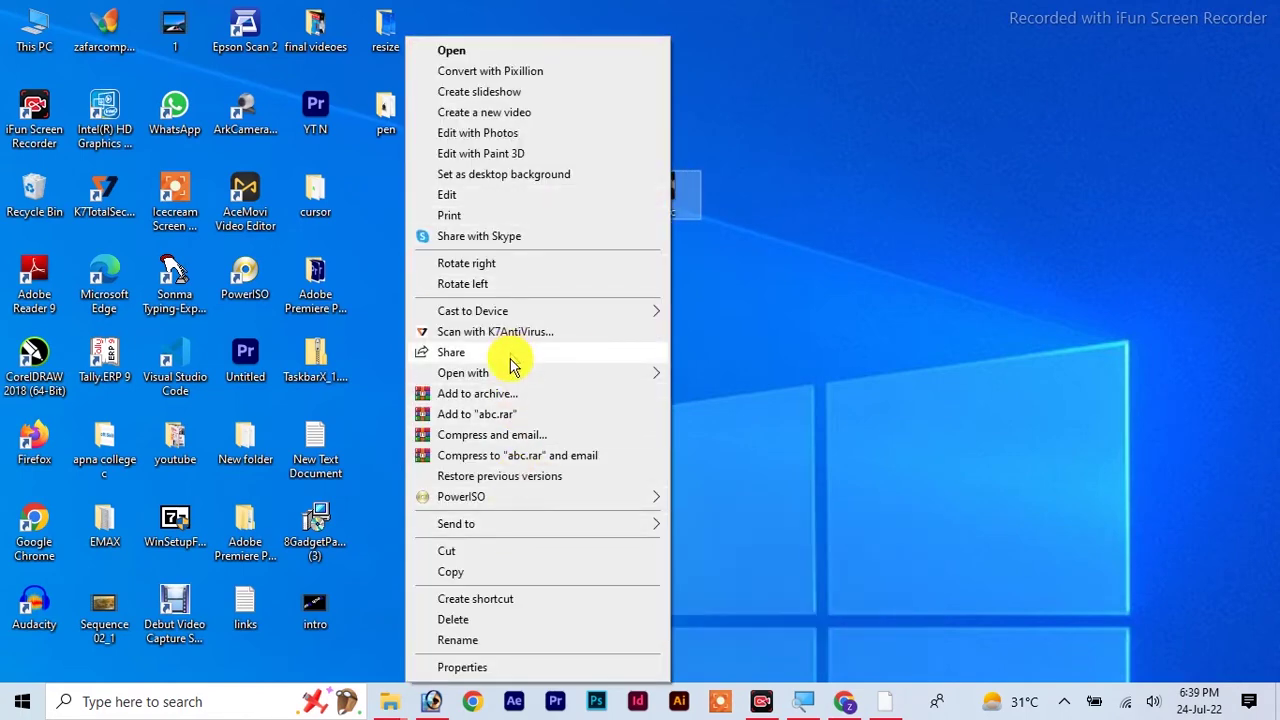
pyautogui.moveTo(514, 372)
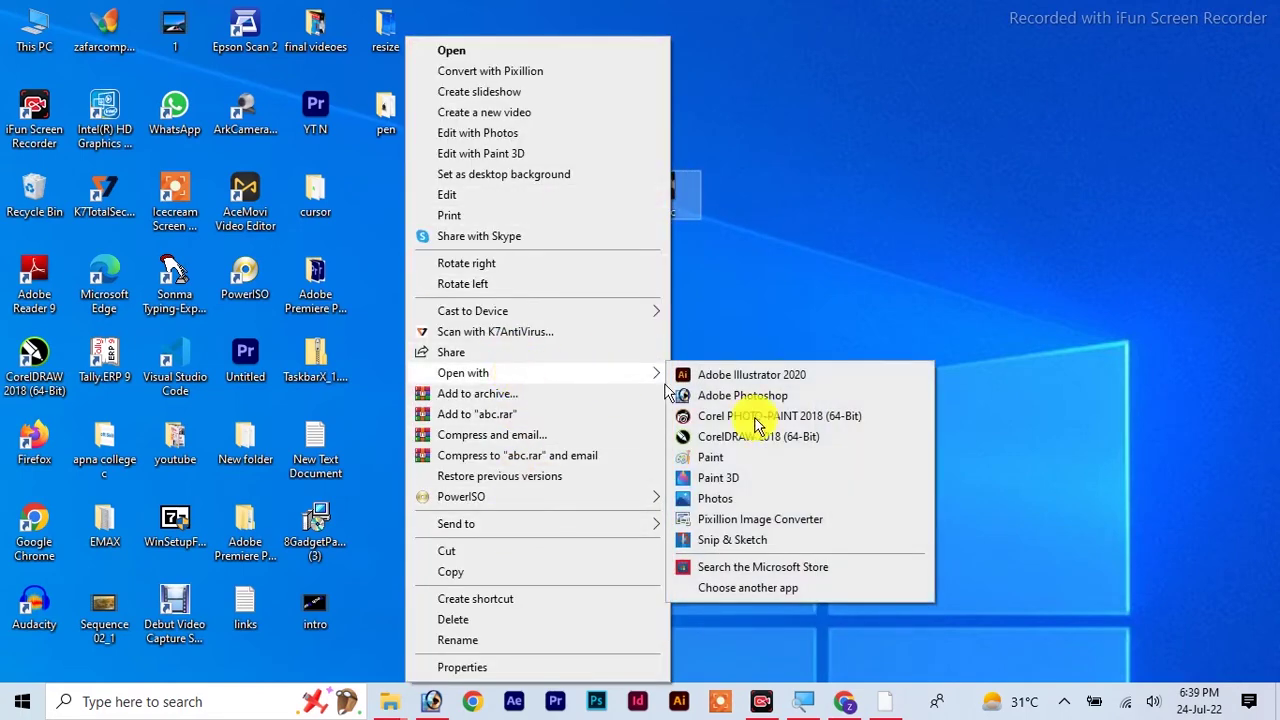
pyautogui.click(715, 457)
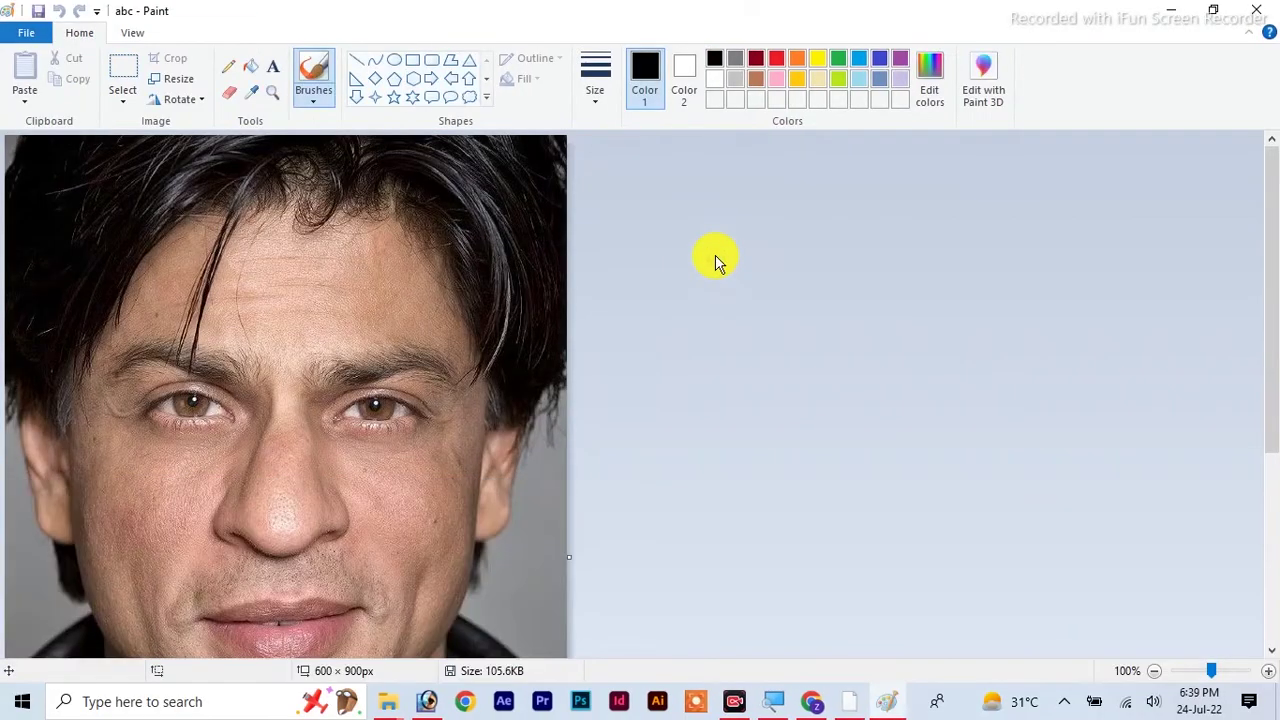
# - Resize the image by pixels to a vertical size of 128 with the aspect ratio maintained
pyautogui.click(172, 79)
pyautogui.click(205, 147)
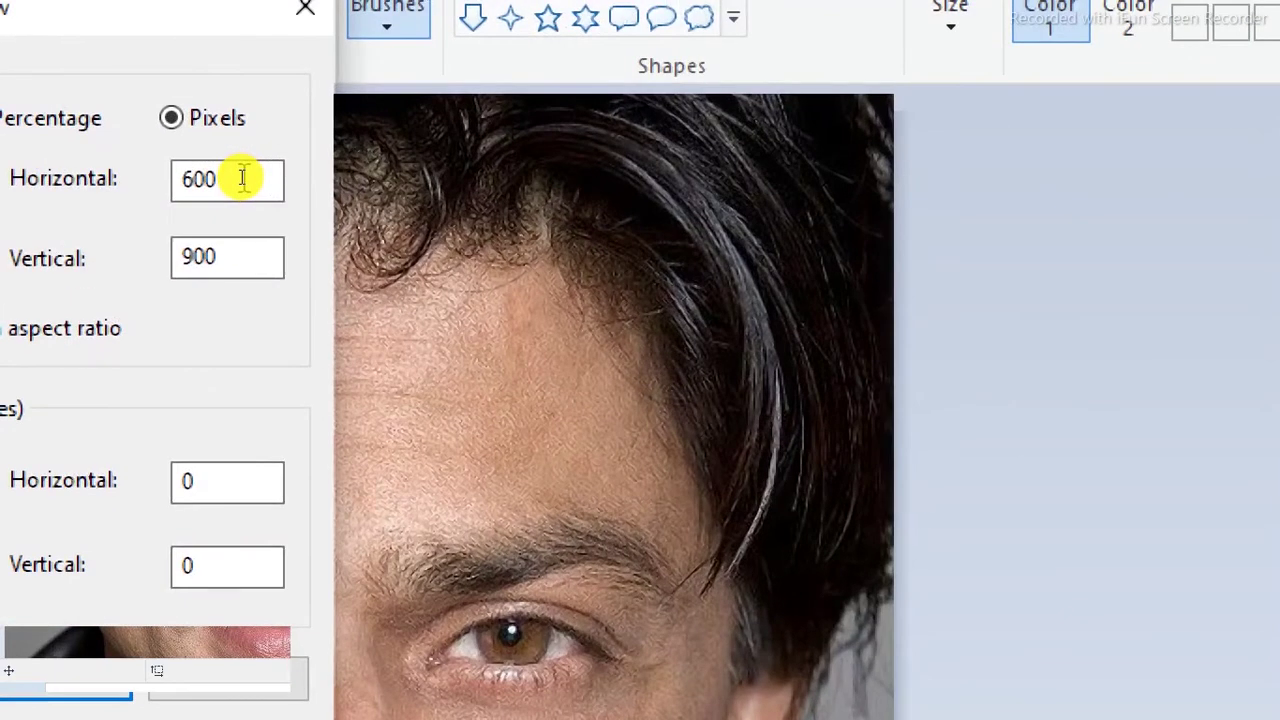
pyautogui.moveTo(241, 177); pyautogui.dragTo(198, 178)
pyautogui.write('128')
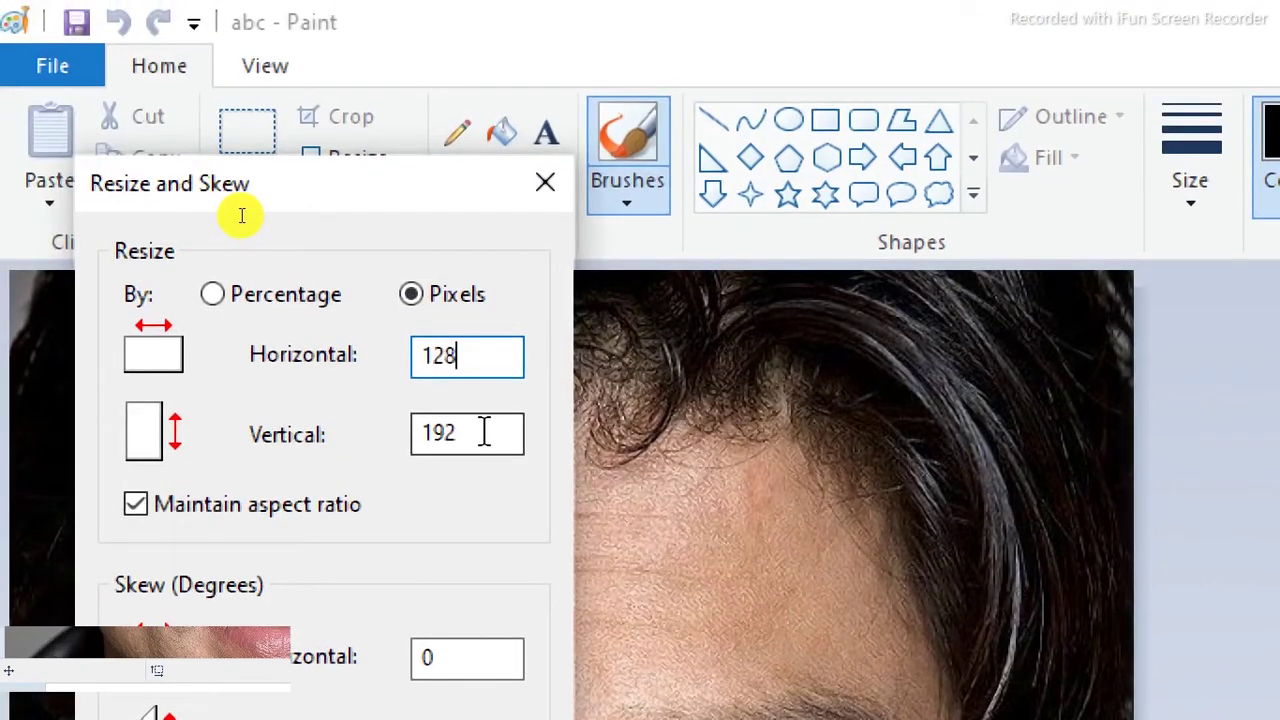
pyautogui.moveTo(483, 432); pyautogui.dragTo(349, 443)
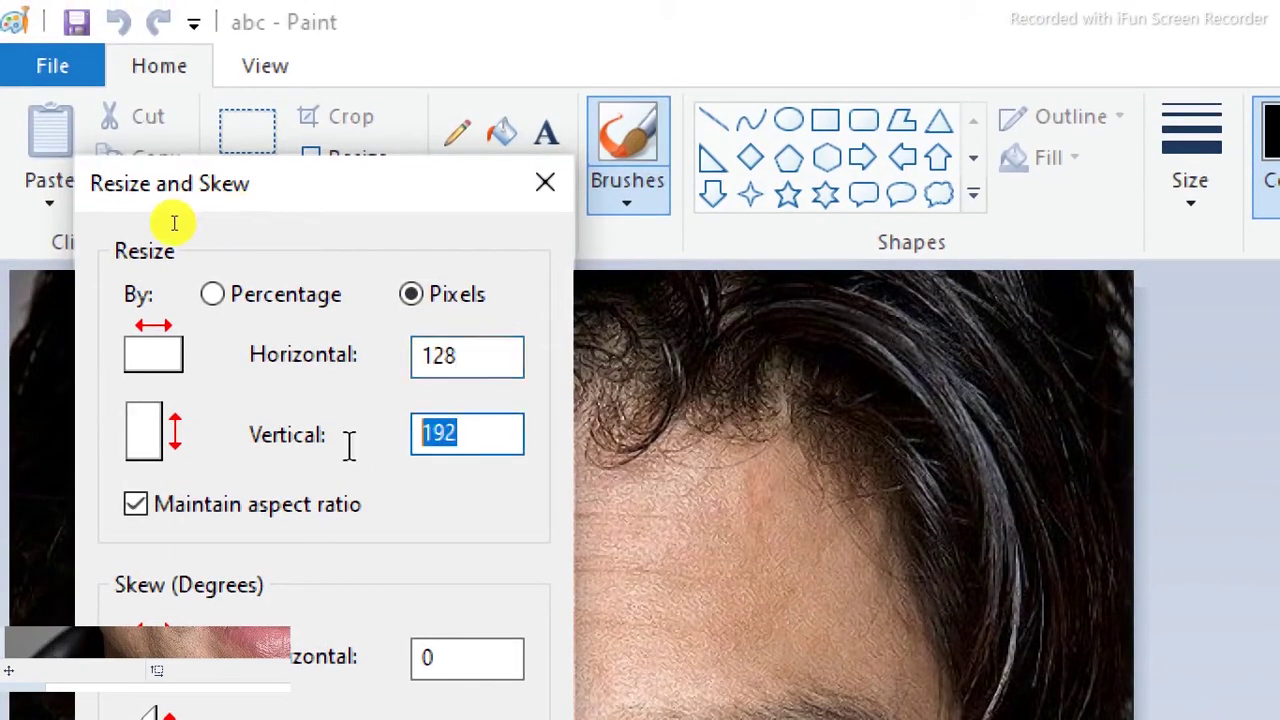
pyautogui.write('128')
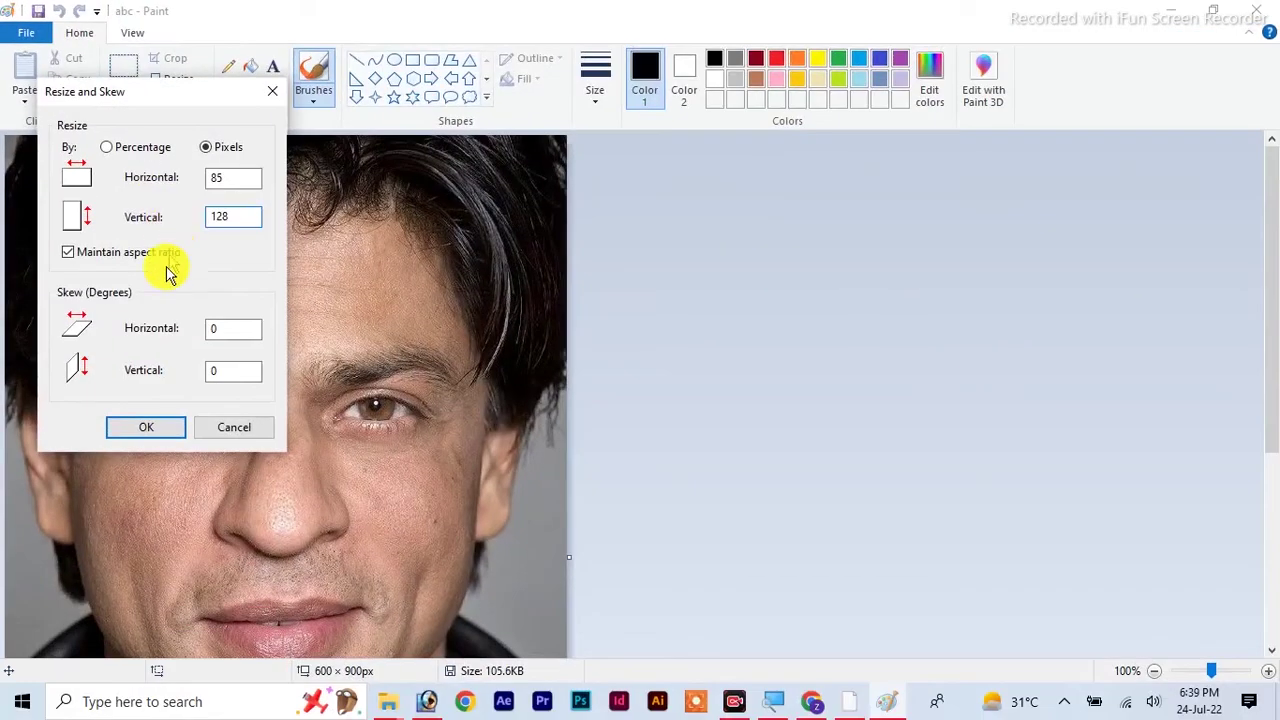
pyautogui.click(150, 430)
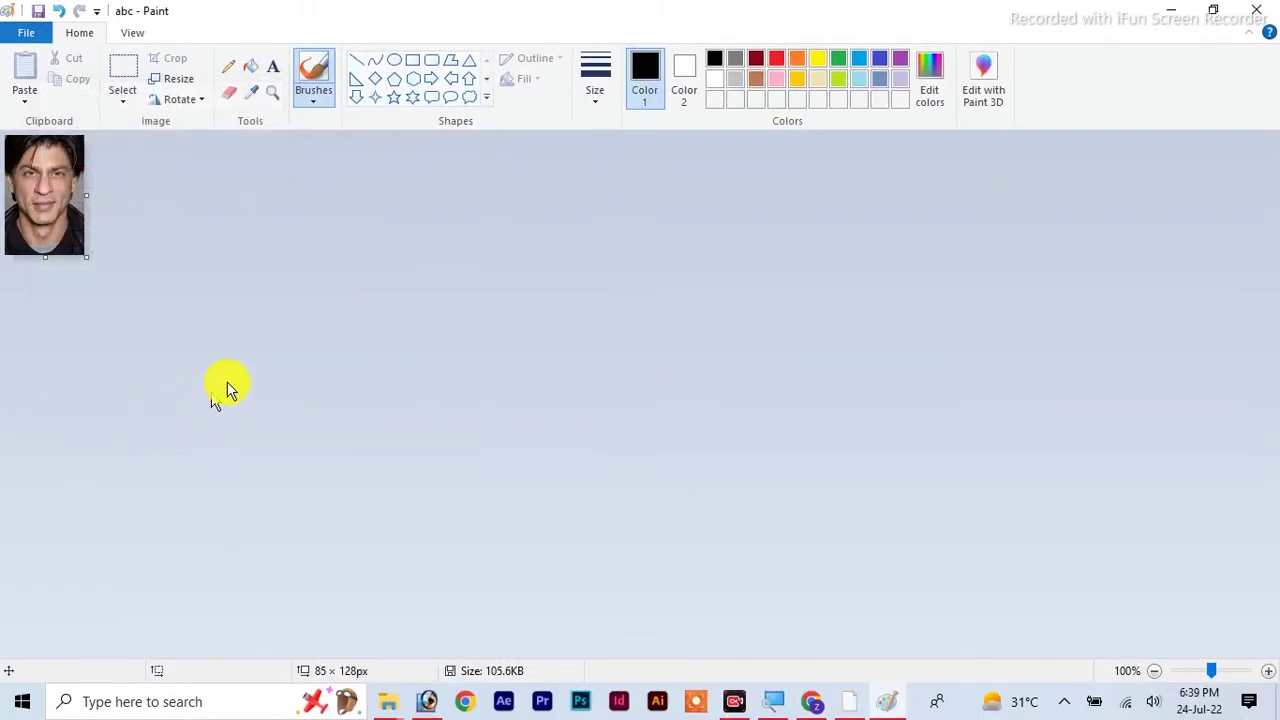
# - Resize the image to 128 × 128 pixels with Maintain aspect ratio turned off
pyautogui.click(172, 79)
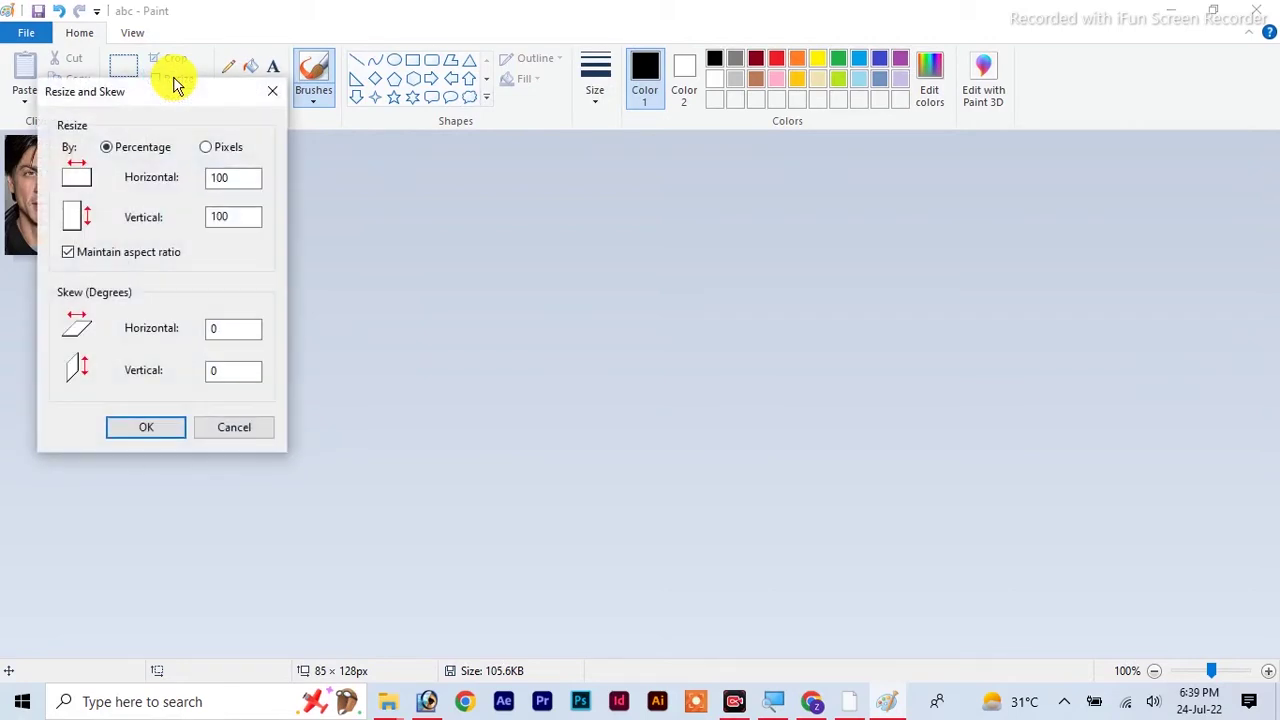
pyautogui.click(207, 150)
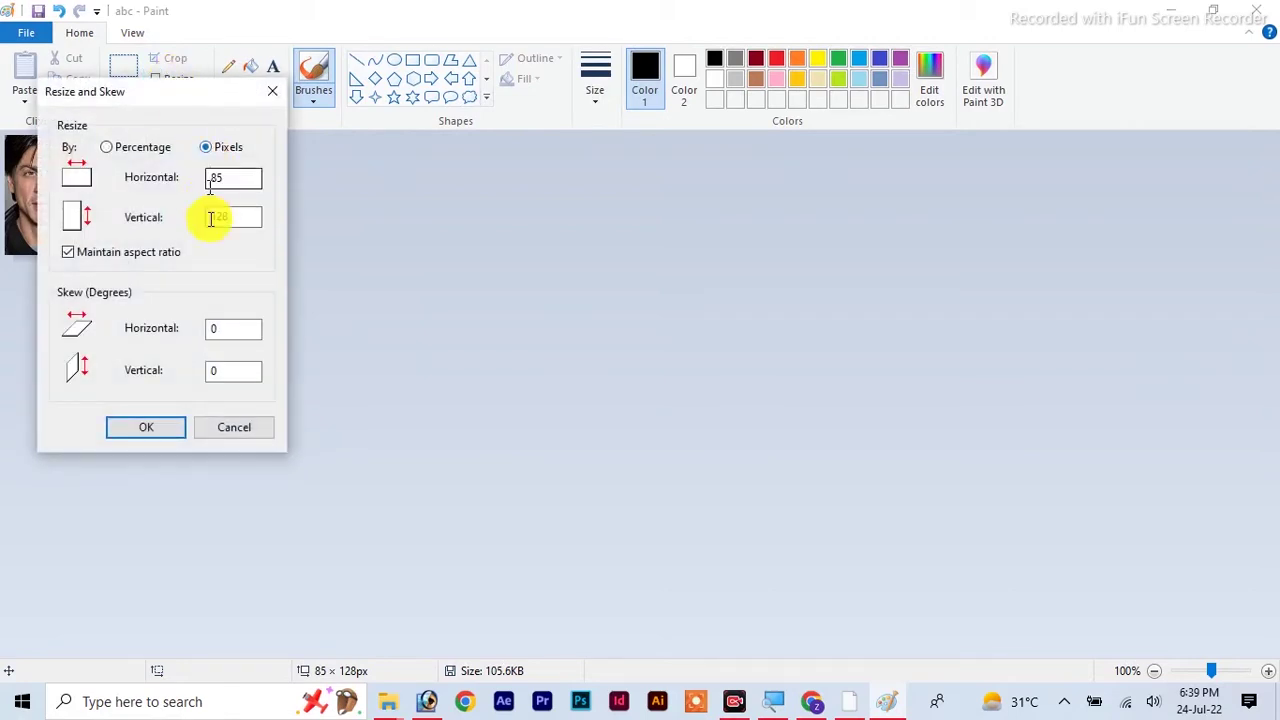
pyautogui.click(67, 253)
pyautogui.click(67, 253)
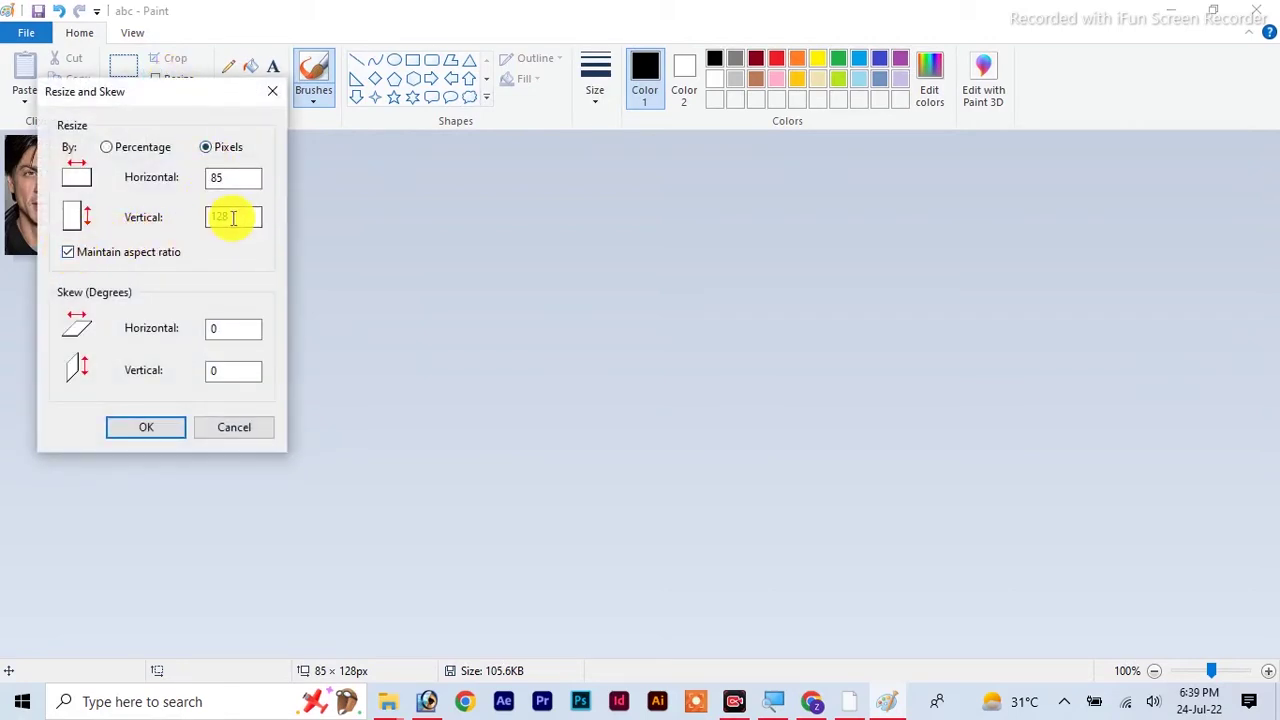
pyautogui.doubleClick(225, 179)
pyautogui.click(70, 258)
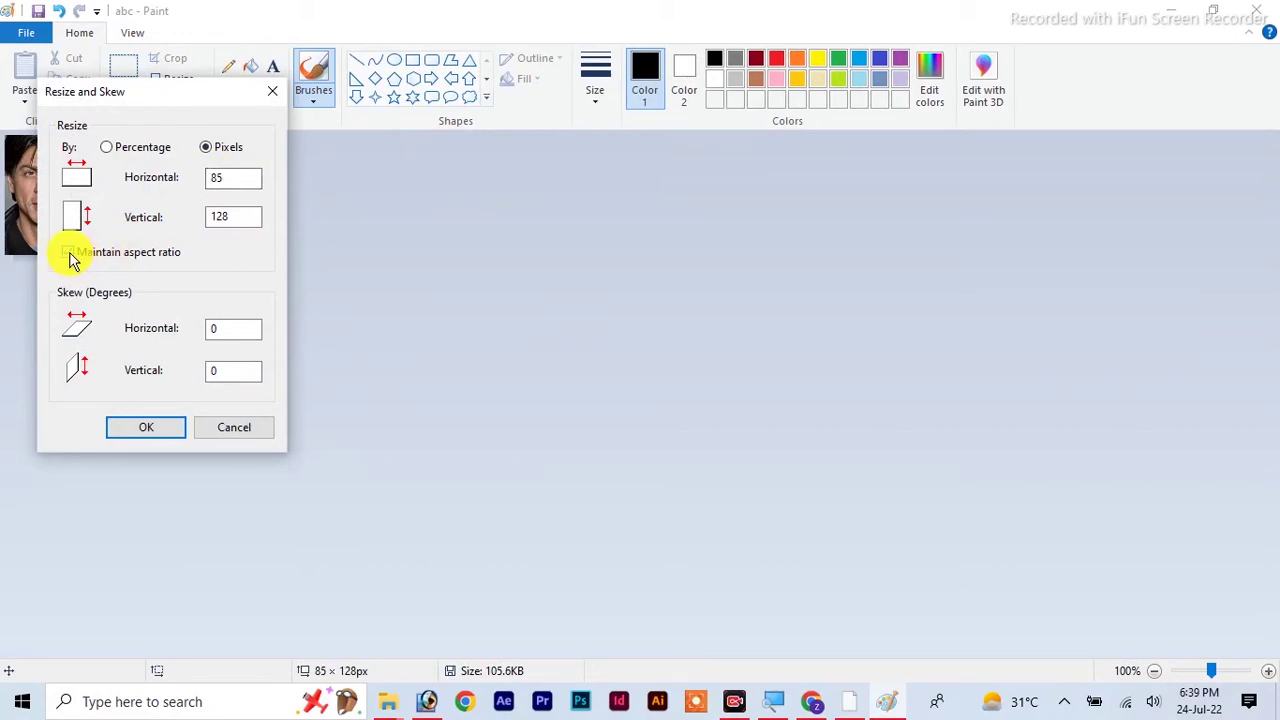
pyautogui.doubleClick(255, 177)
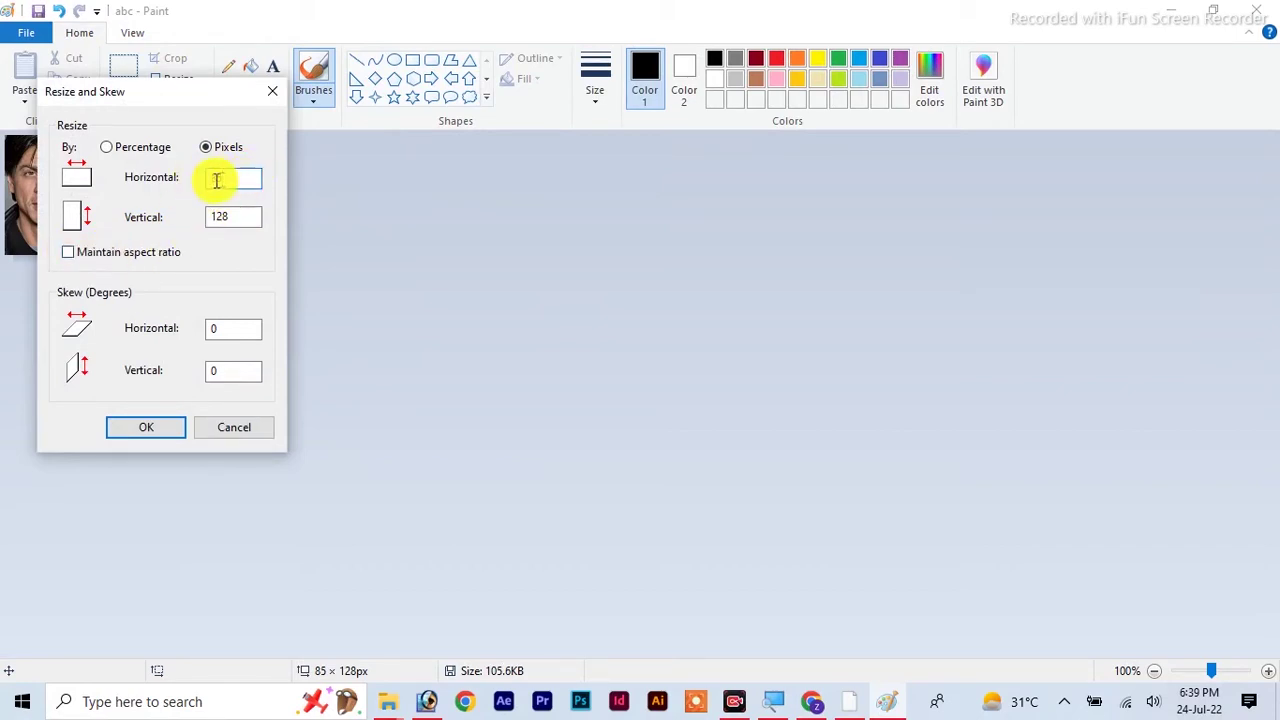
pyautogui.write('128')
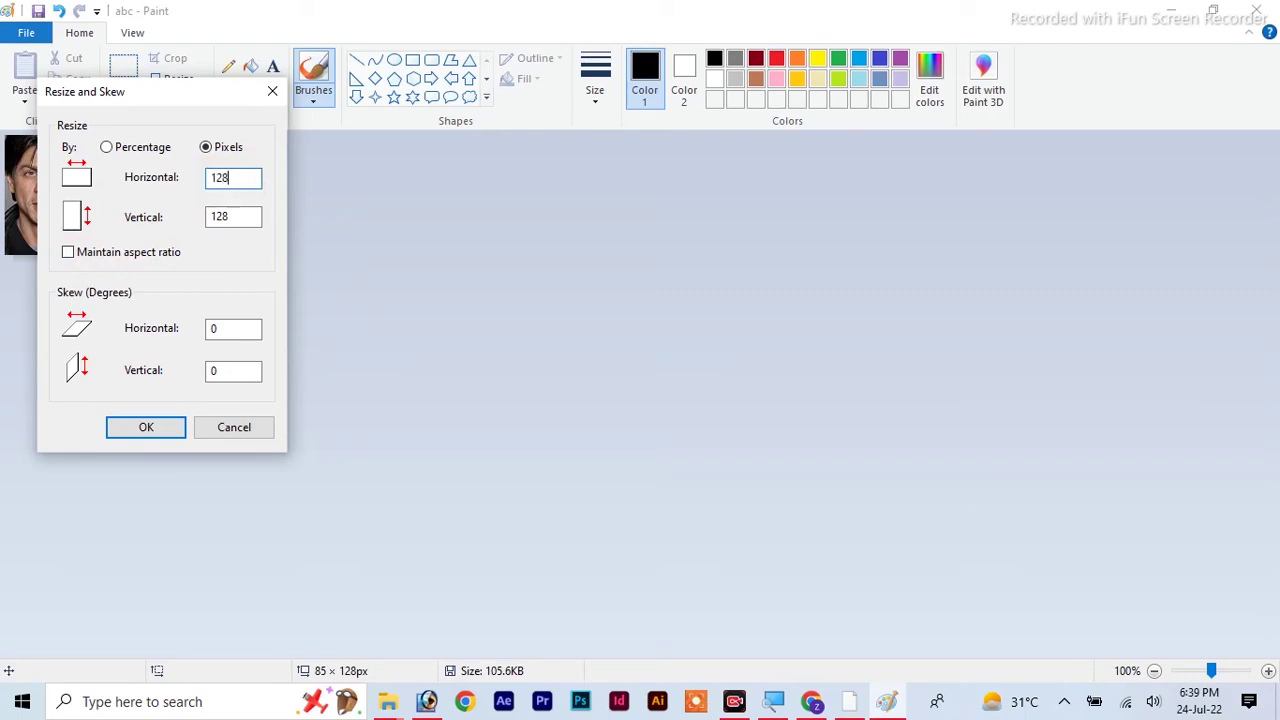
pyautogui.click(148, 430)
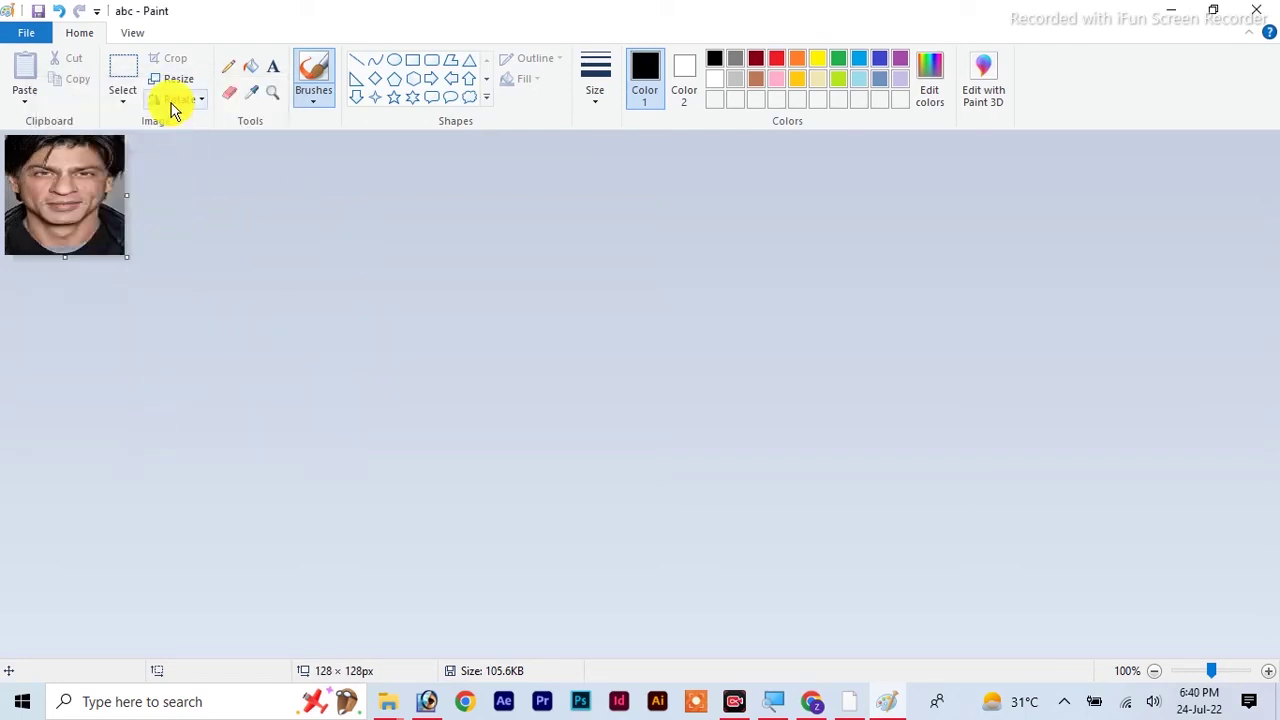
# - Save a copy of the image to the Desktop as a 24-bit Bitmap named a
pyautogui.click(33, 35)
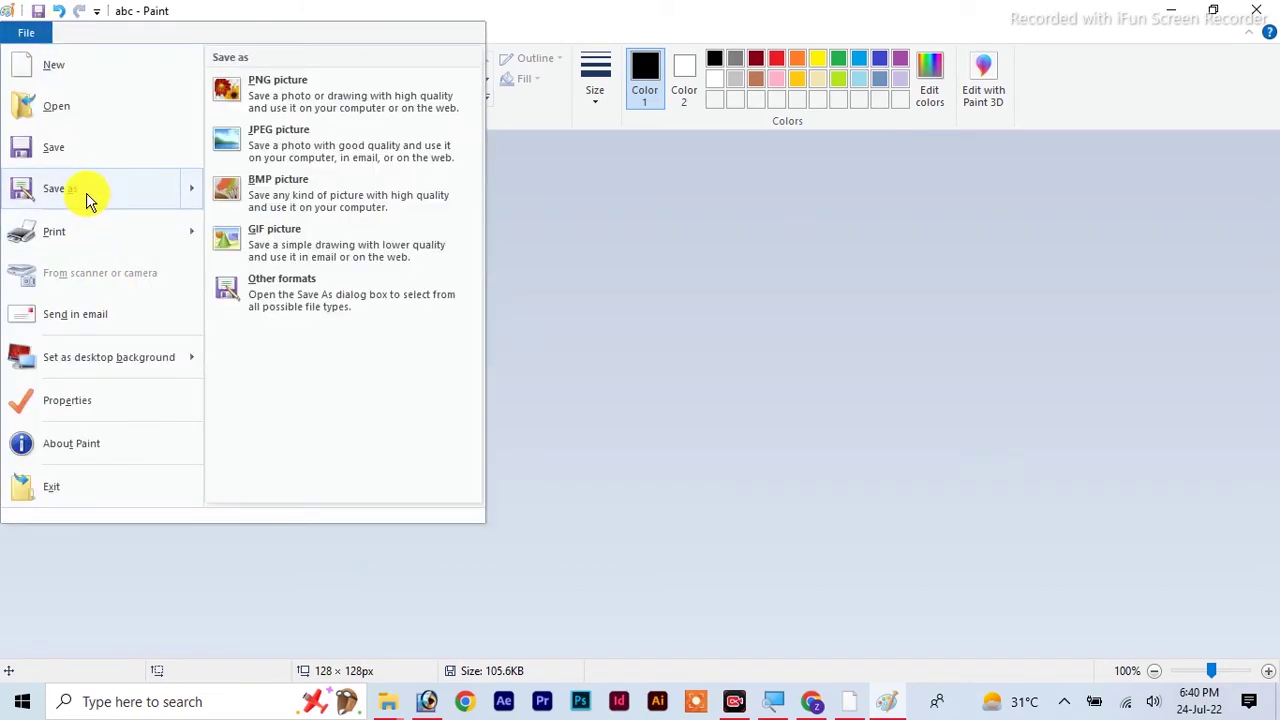
pyautogui.click(88, 200)
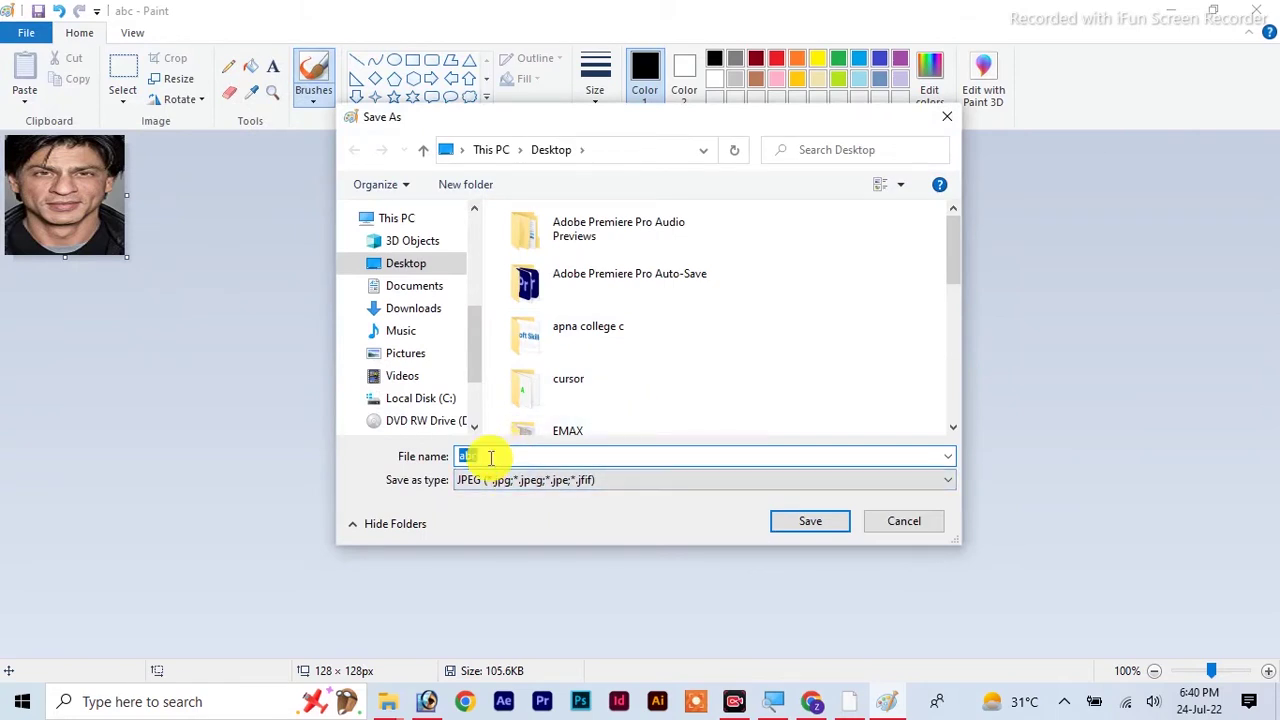
pyautogui.press('BackSpace')
pyautogui.write('a')
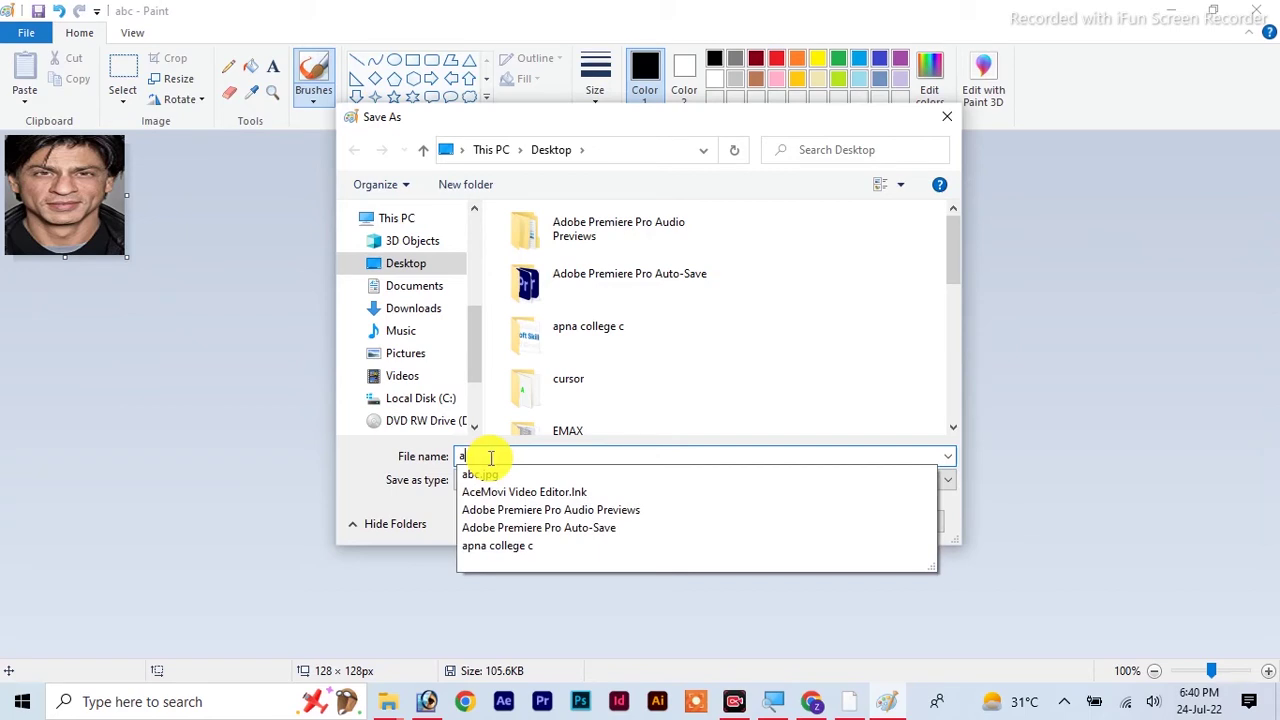
pyautogui.write('.')
pyautogui.press('BackSpace')
pyautogui.click(1014, 515)
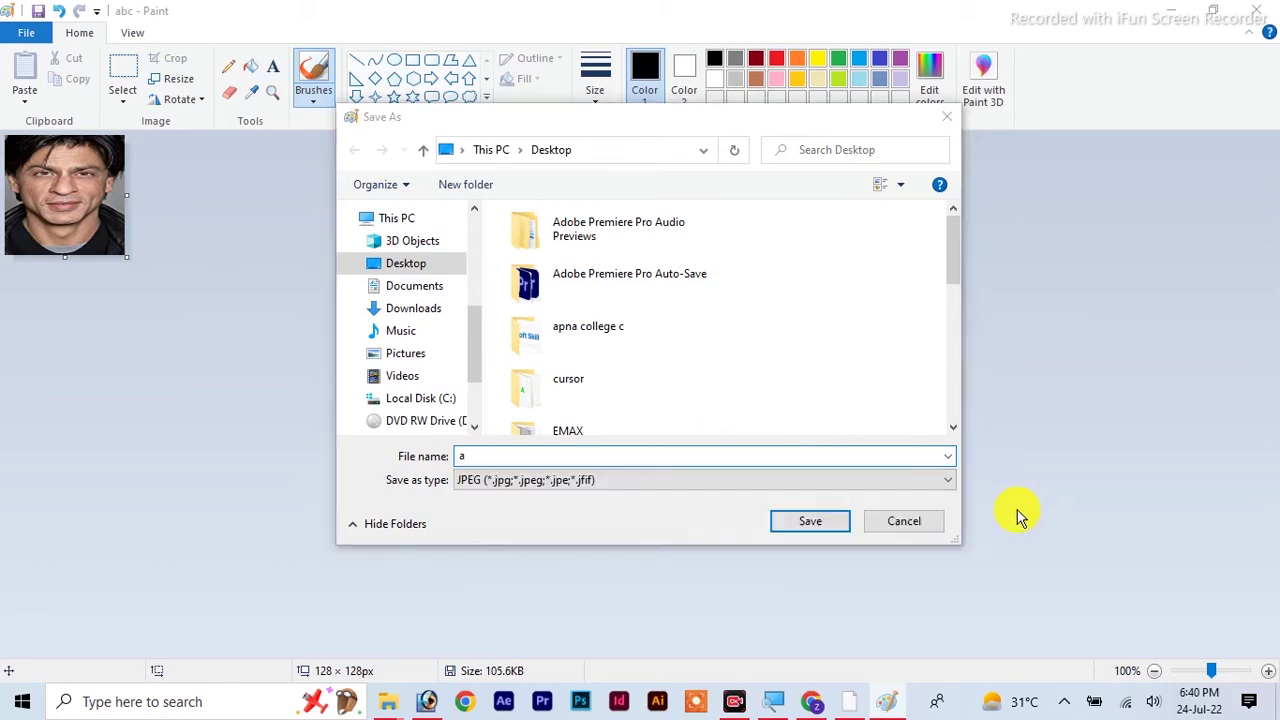
pyautogui.click(607, 489)
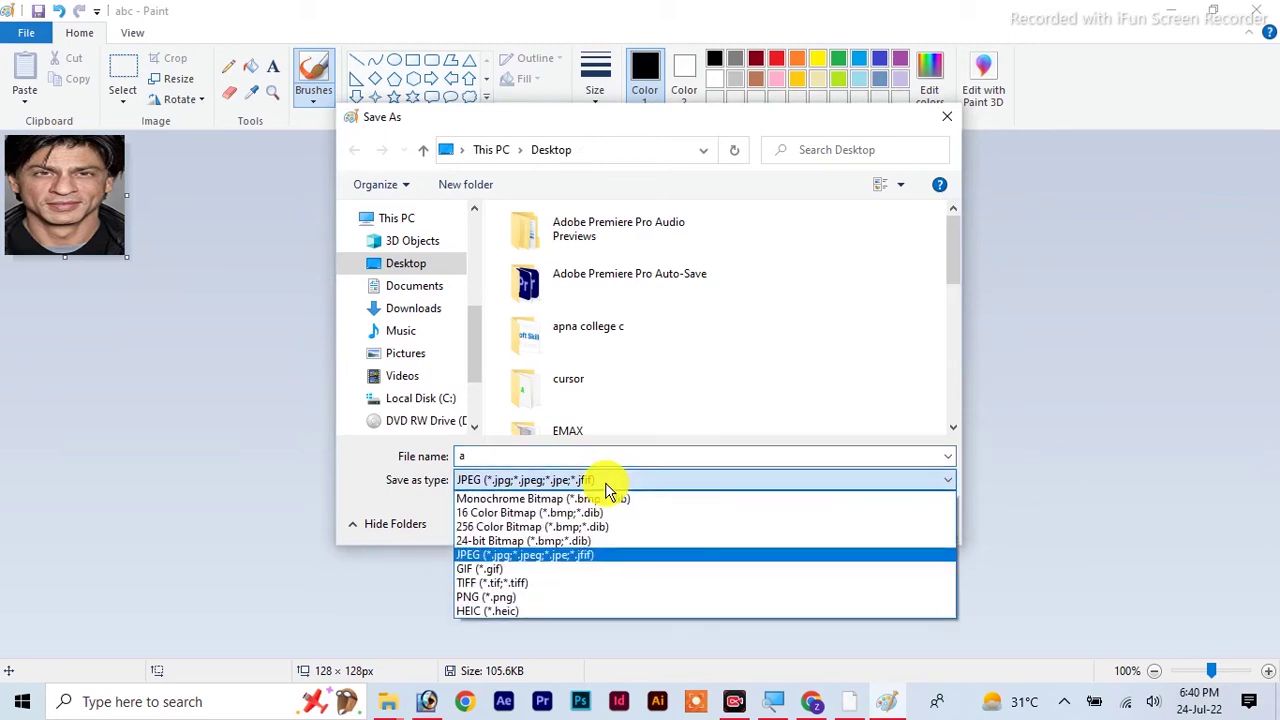
pyautogui.click(500, 543)
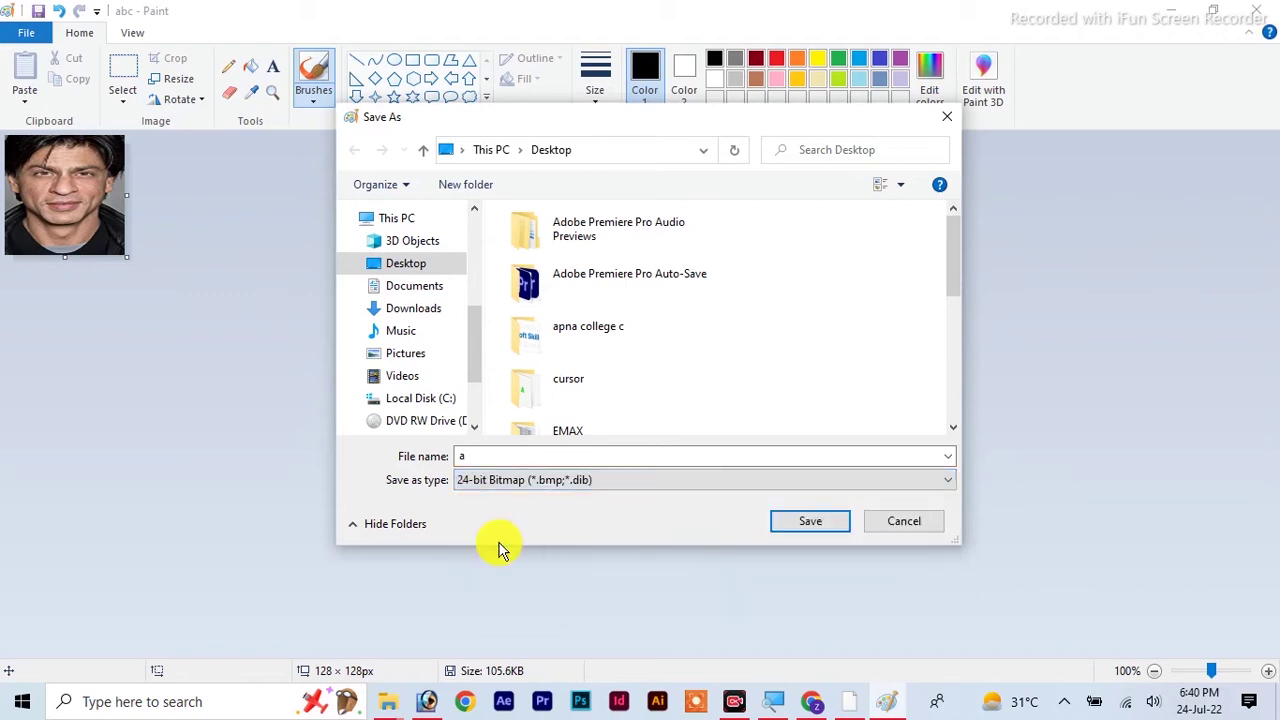
pyautogui.click(808, 524)
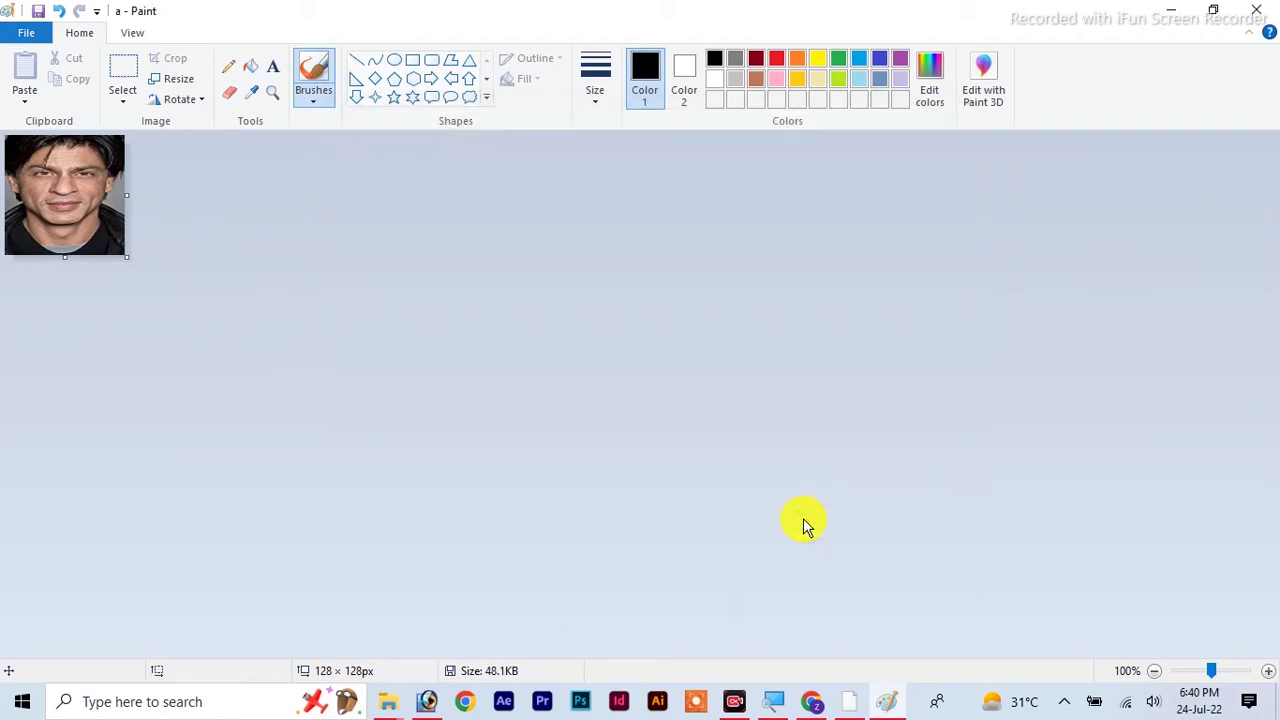
# - Close Paint, refresh the desktop and check the file details of the saved bitmap a
pyautogui.click(1256, 10)
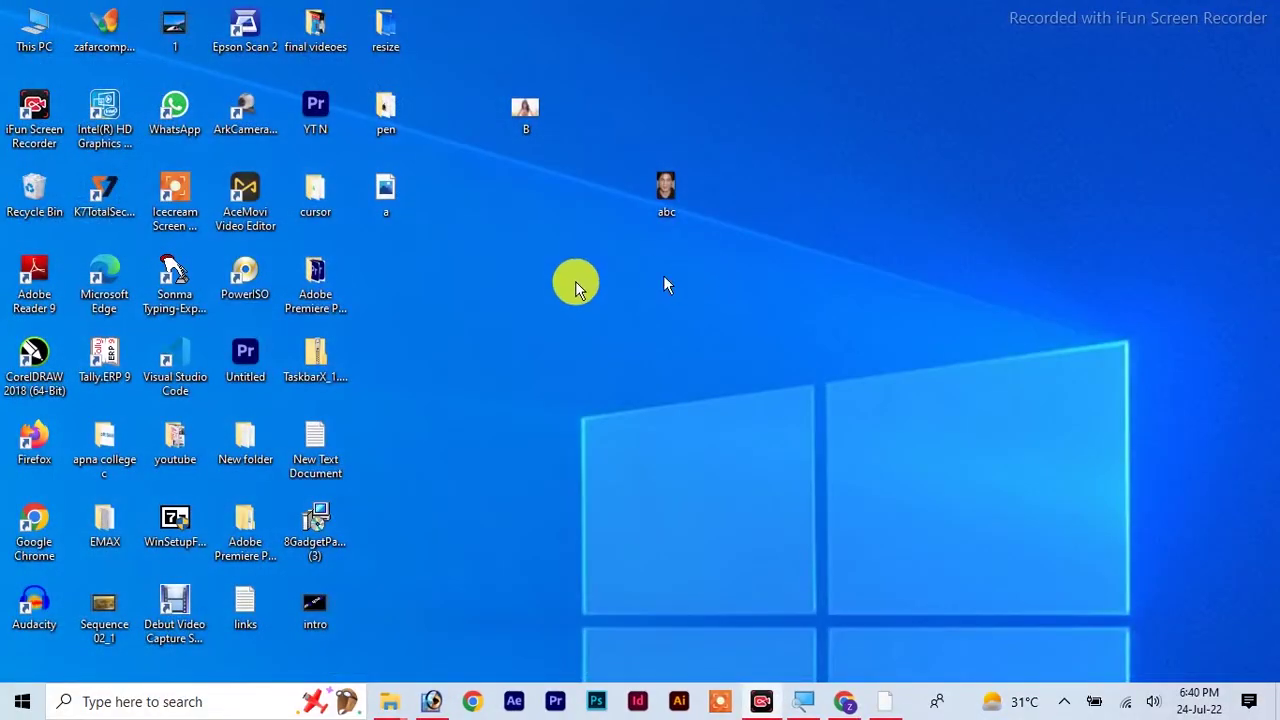
pyautogui.rightClick(486, 250)
pyautogui.click(410, 303)
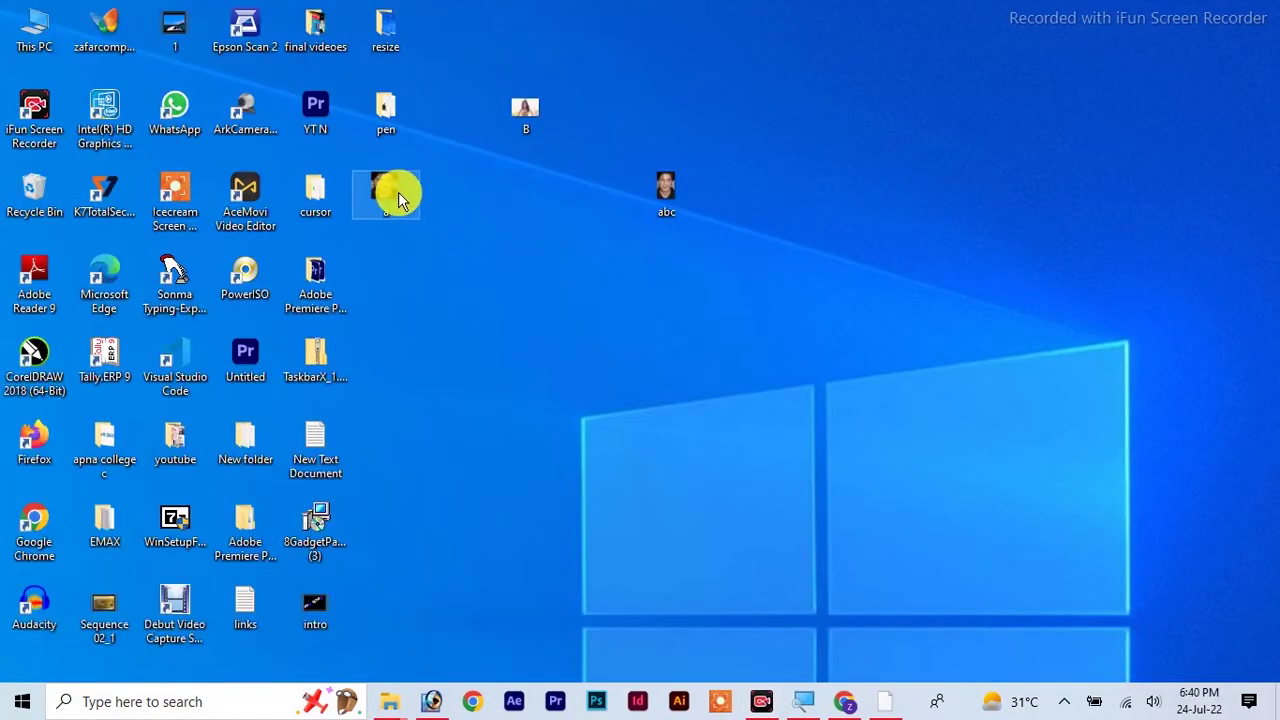
pyautogui.moveTo(396, 190)
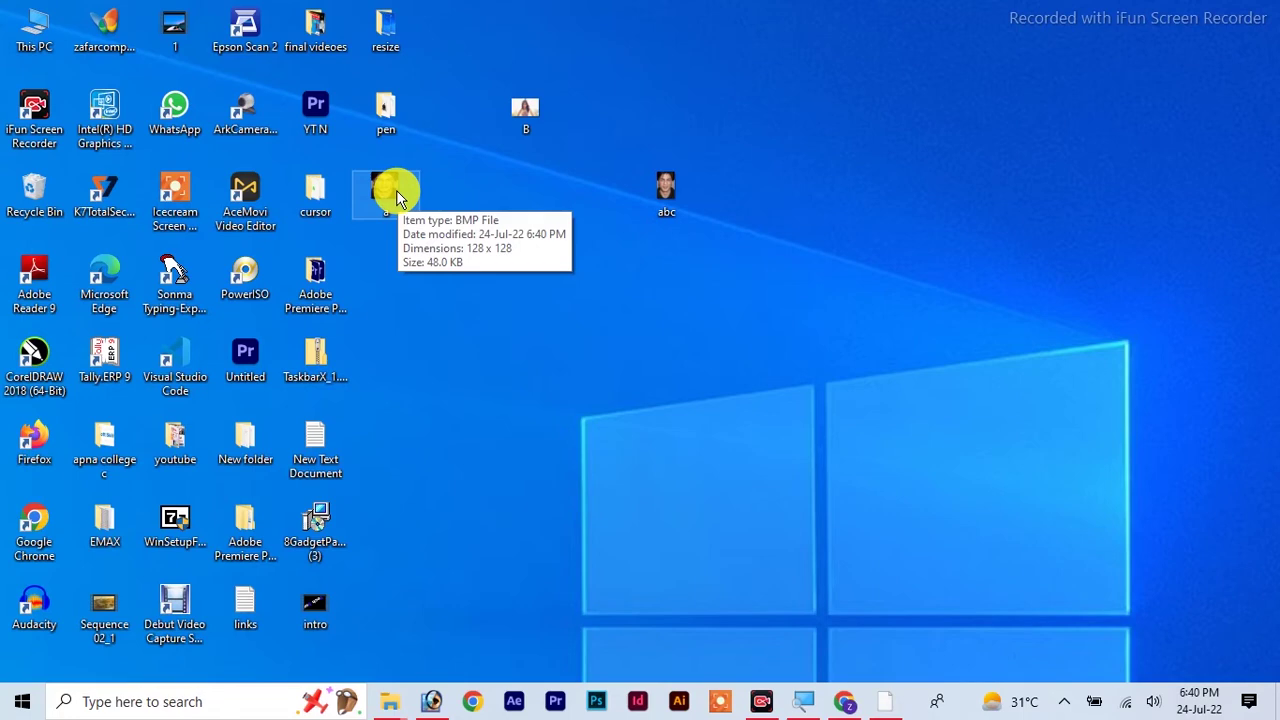
# - Create a new folder named raza on the desktop
pyautogui.rightClick(573, 287)
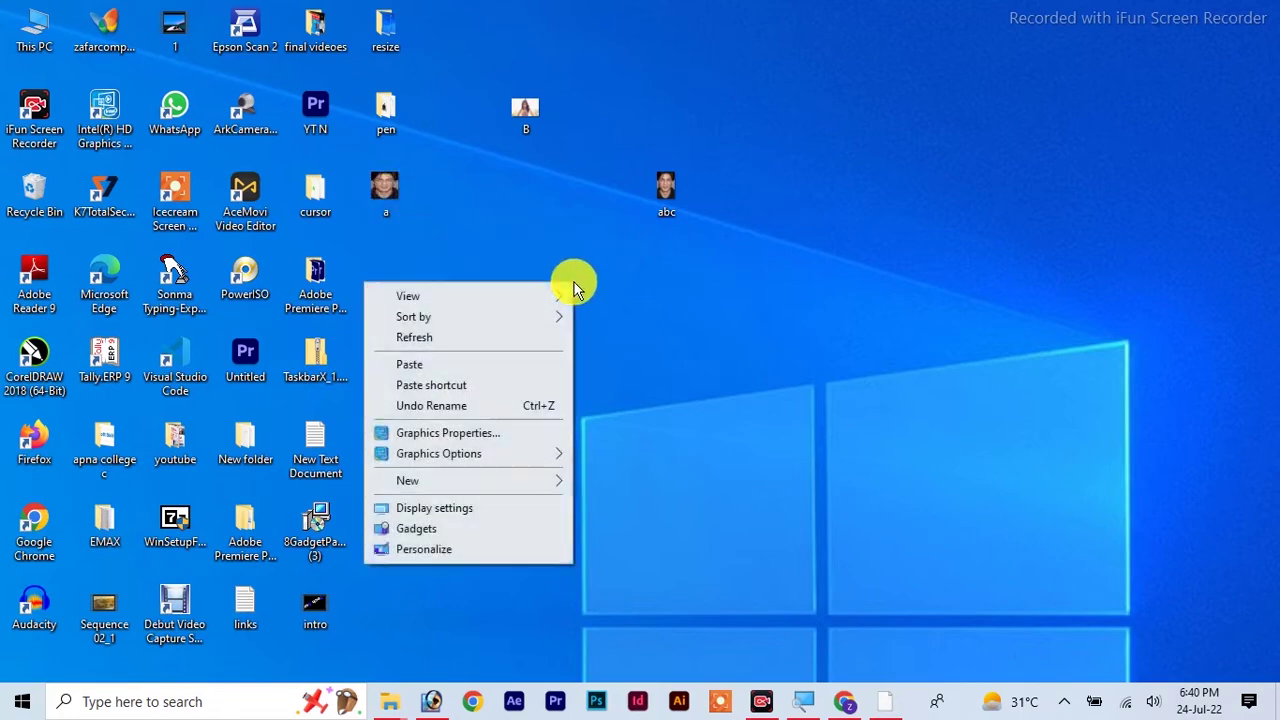
pyautogui.moveTo(510, 487)
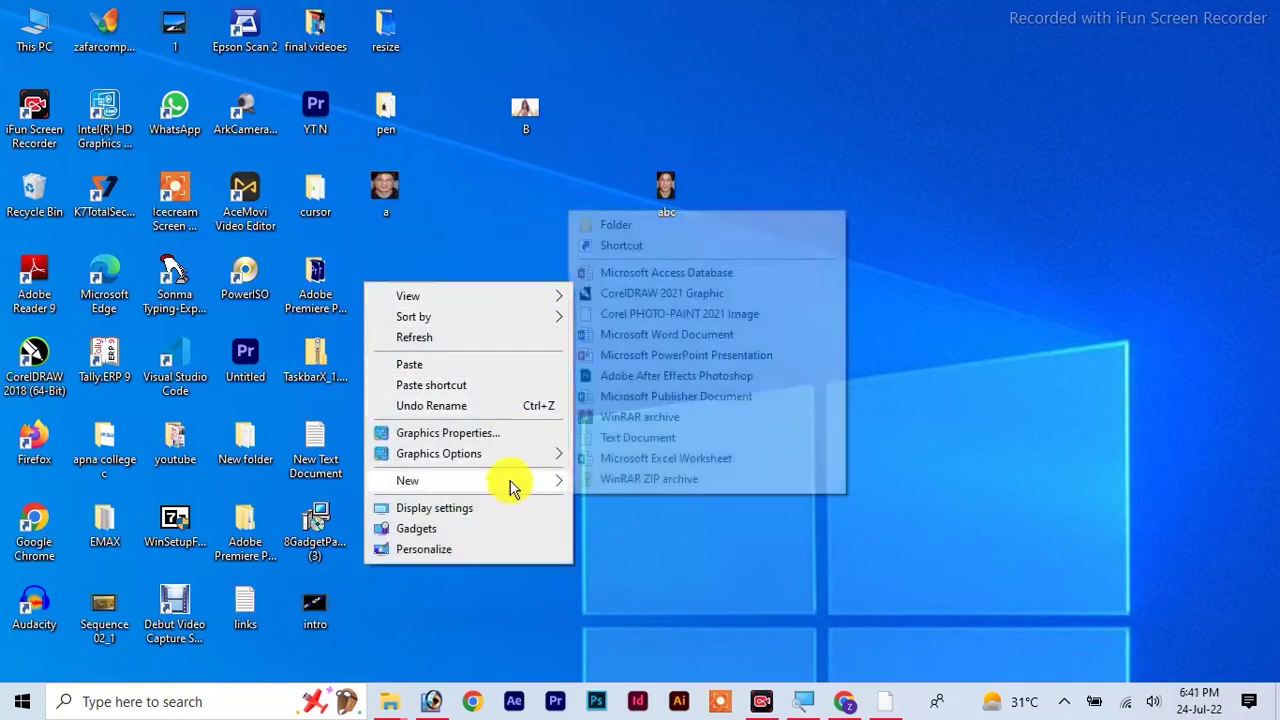
pyautogui.click(609, 224)
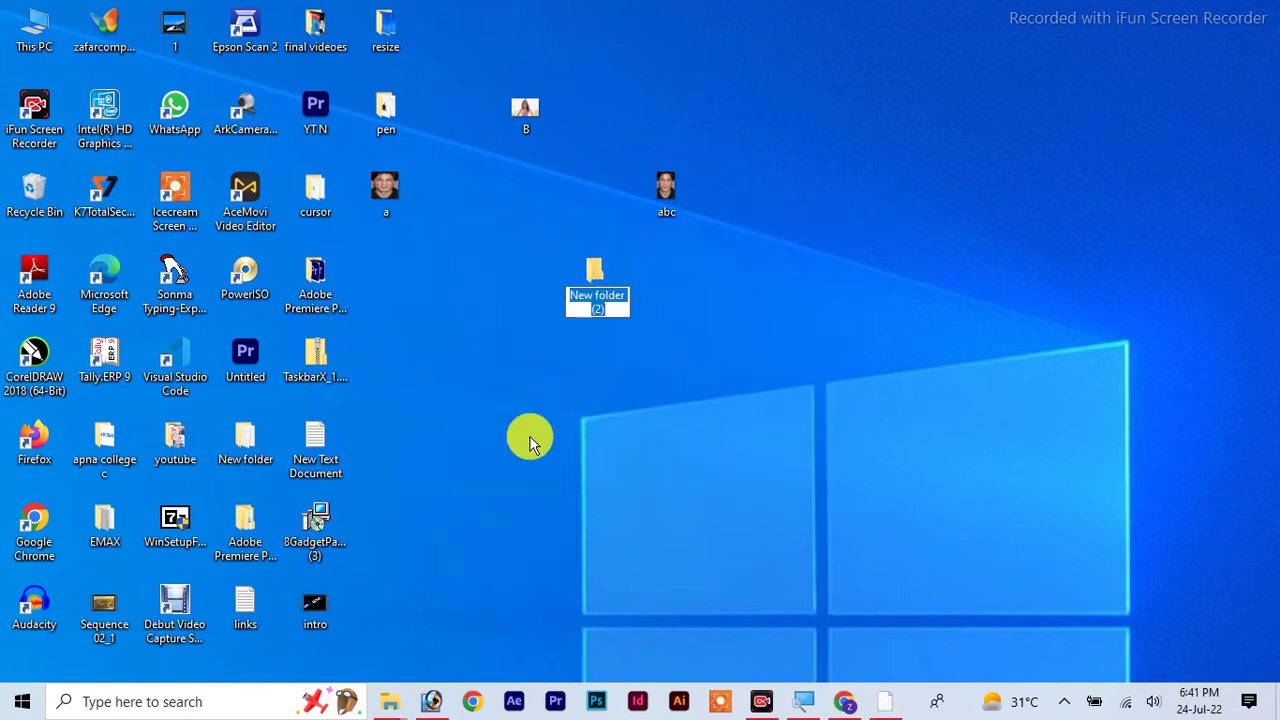
pyautogui.write('raza')
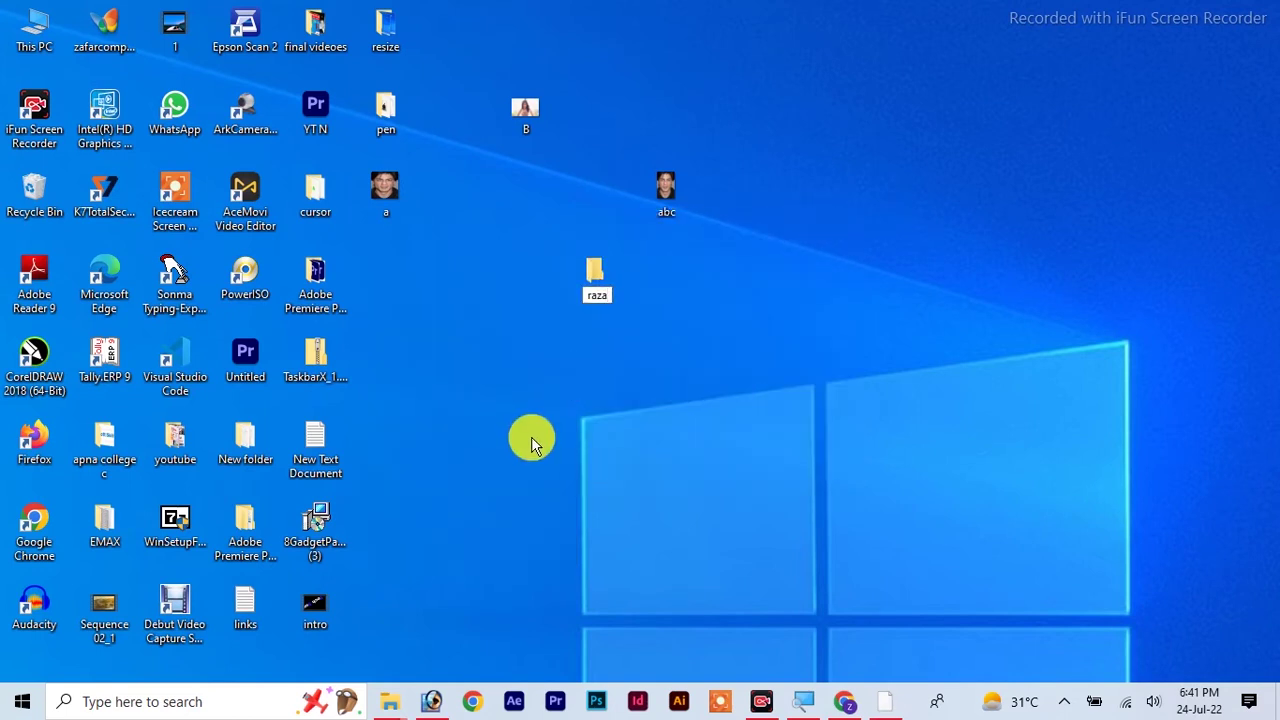
# - Move the bitmap a into the raza folder and open that folder
pyautogui.moveTo(380, 191); pyautogui.dragTo(588, 284)
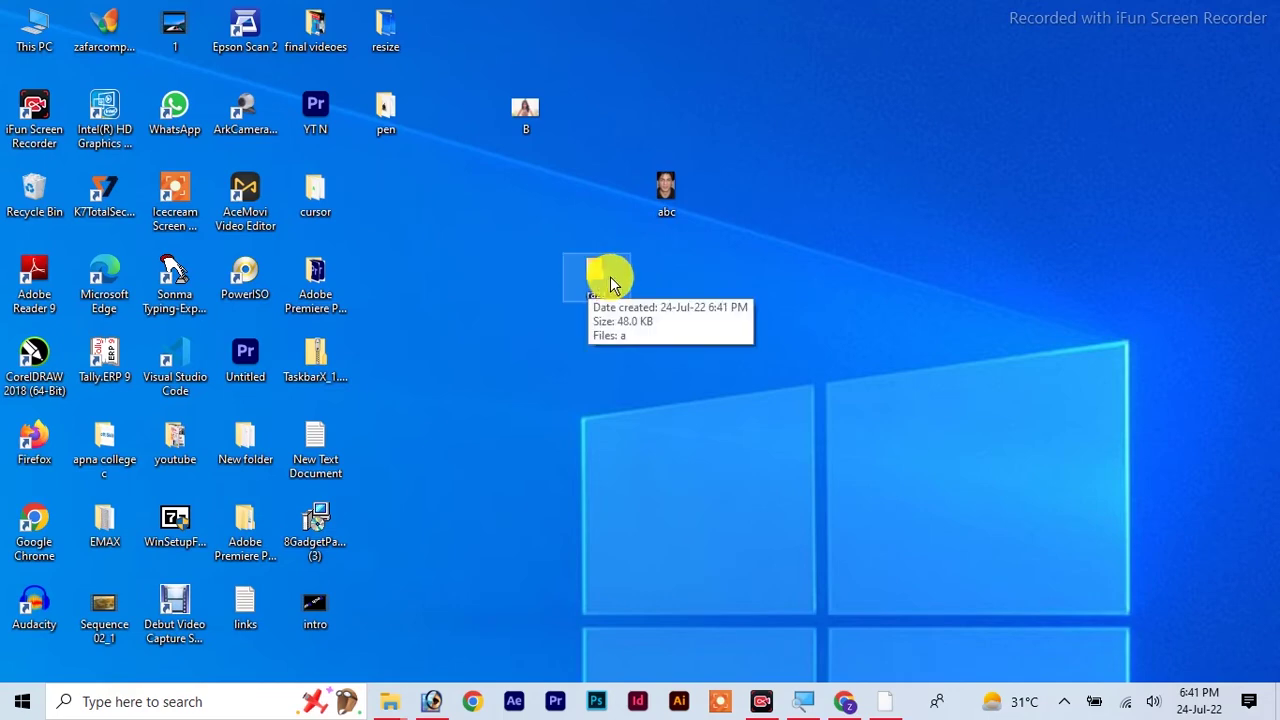
pyautogui.doubleClick(610, 275)
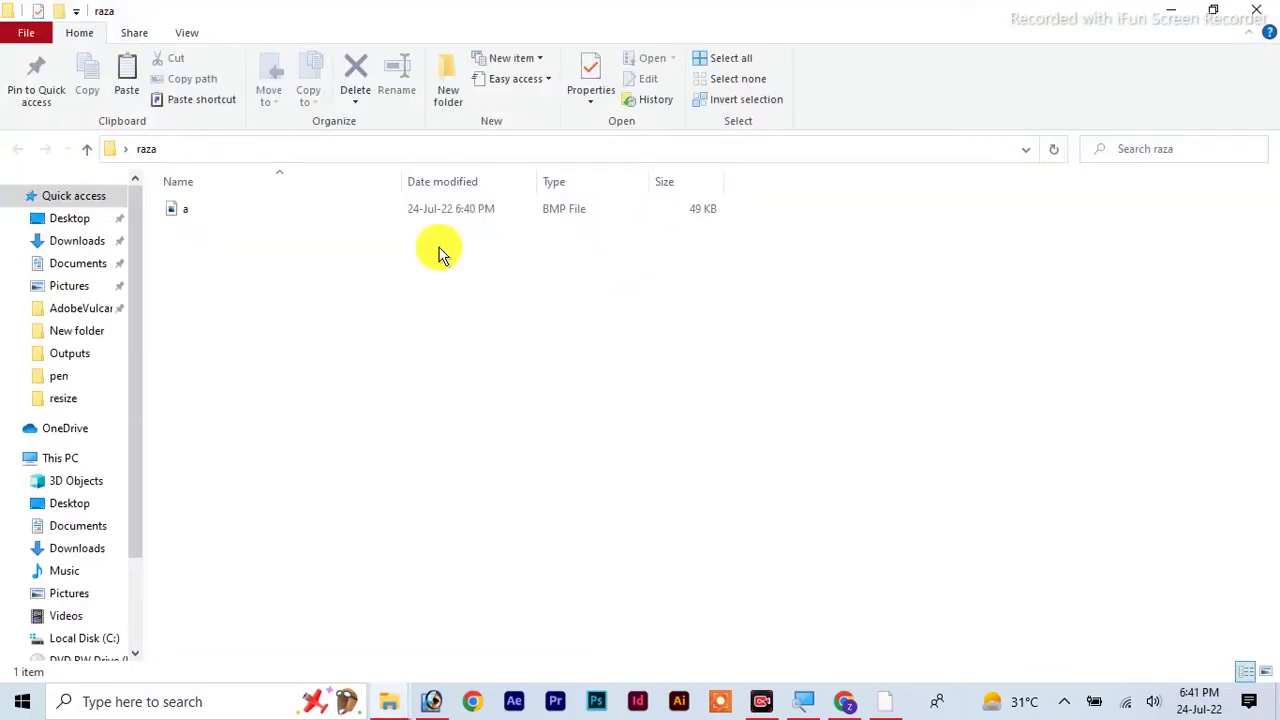
pyautogui.rightClick(438, 250)
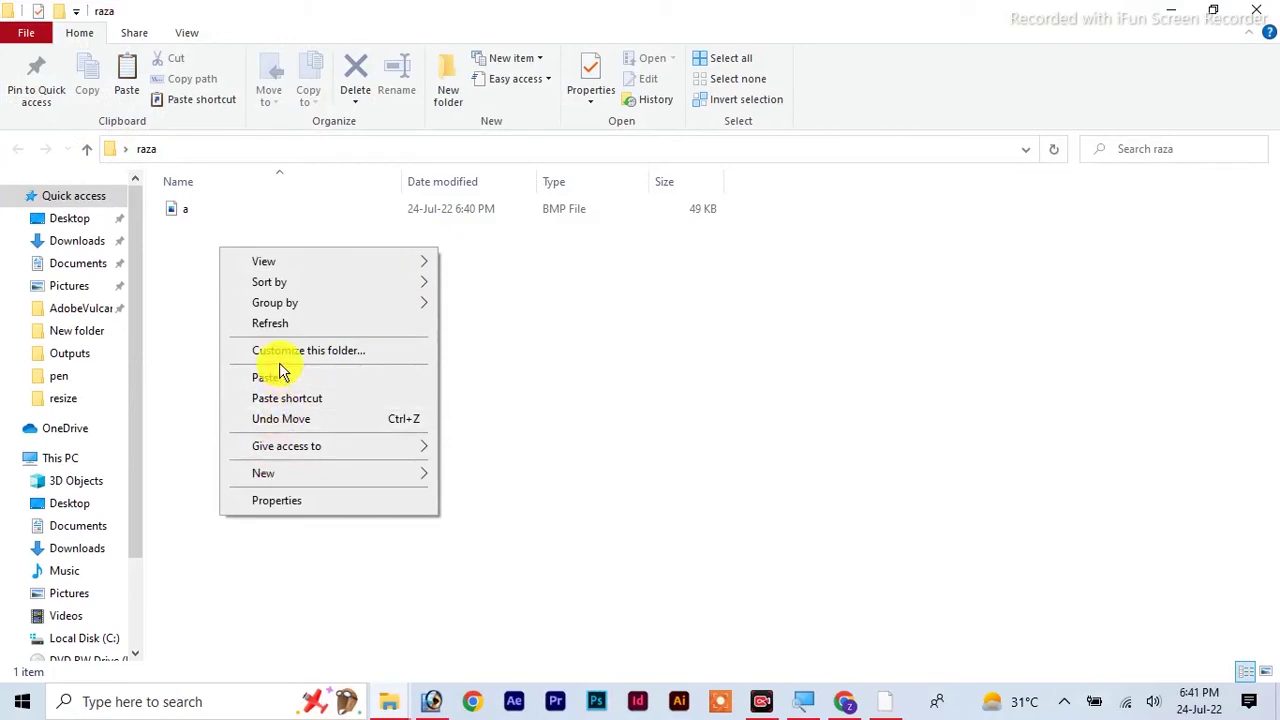
pyautogui.moveTo(323, 478)
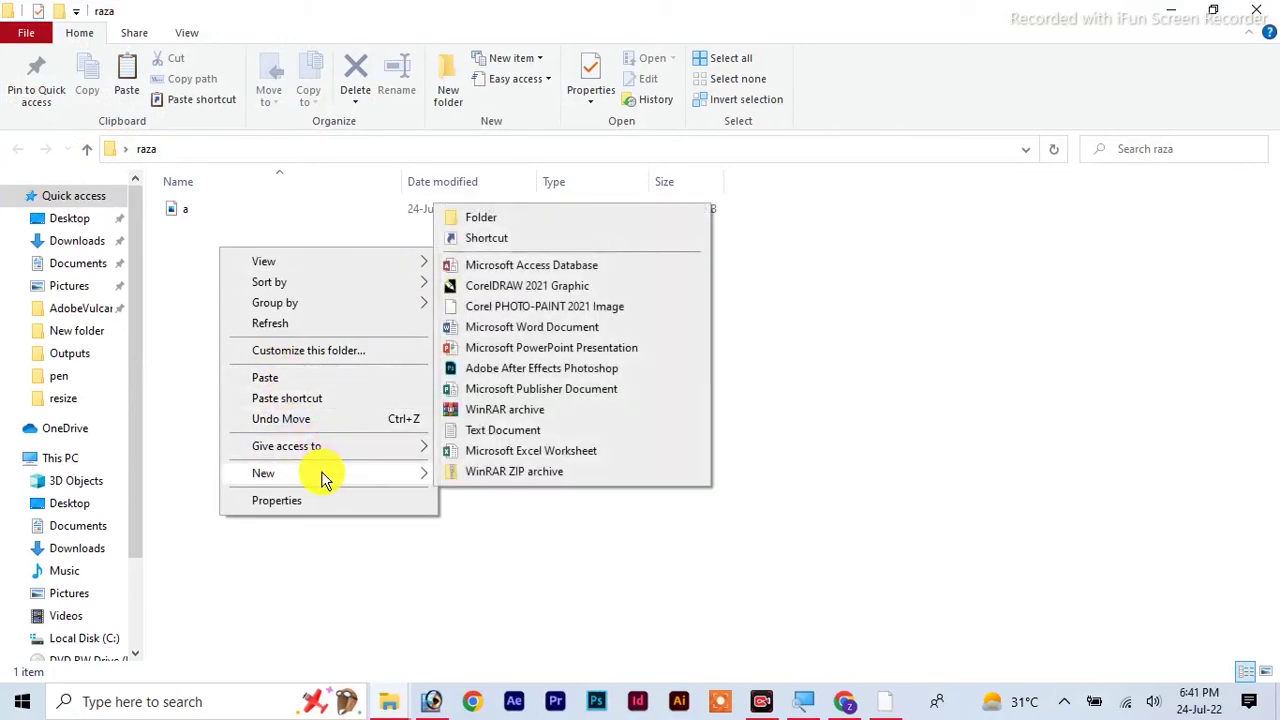
pyautogui.click(865, 328)
# - Create an empty text document in the raza folder, keeping its default name
pyautogui.rightClick(463, 334)
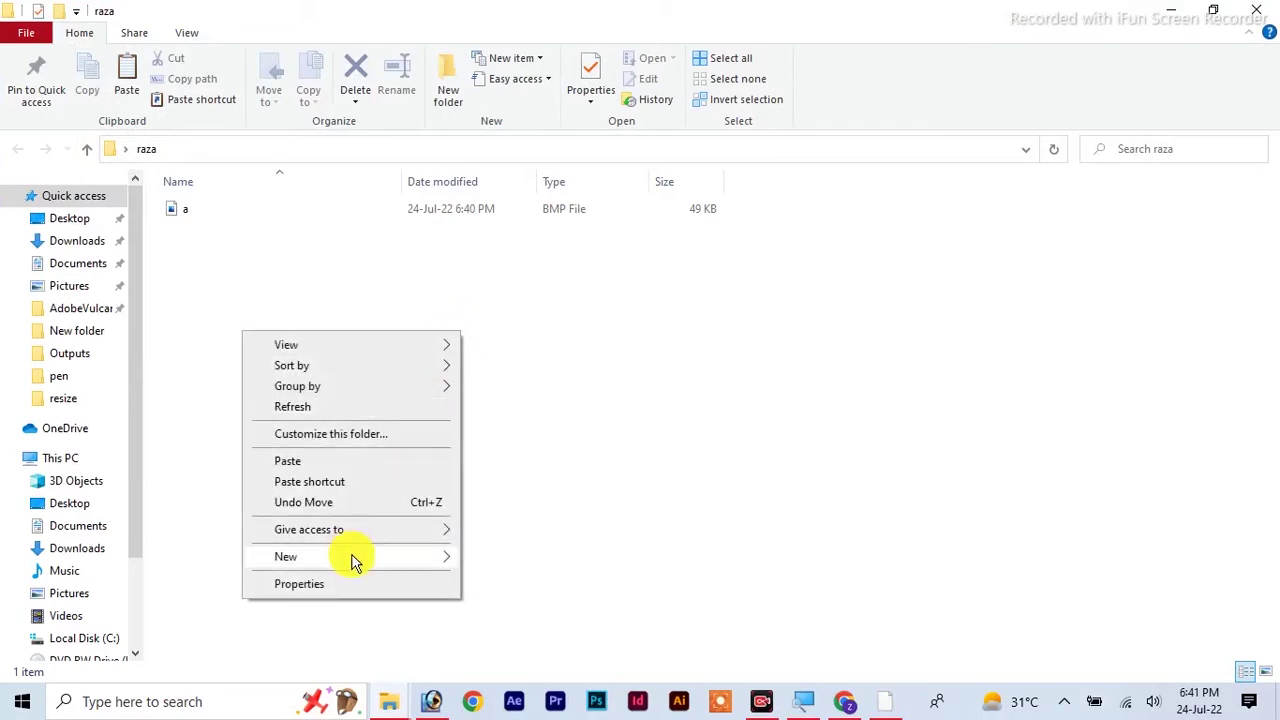
pyautogui.moveTo(354, 557)
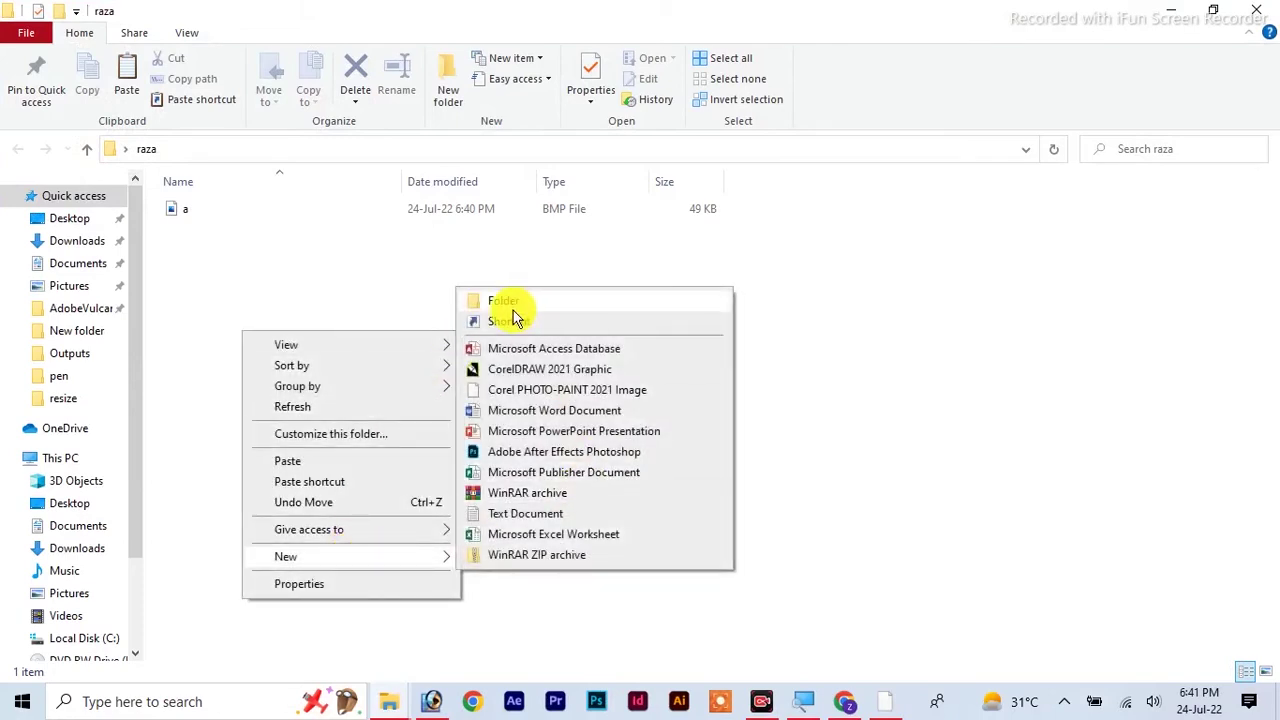
pyautogui.click(525, 513)
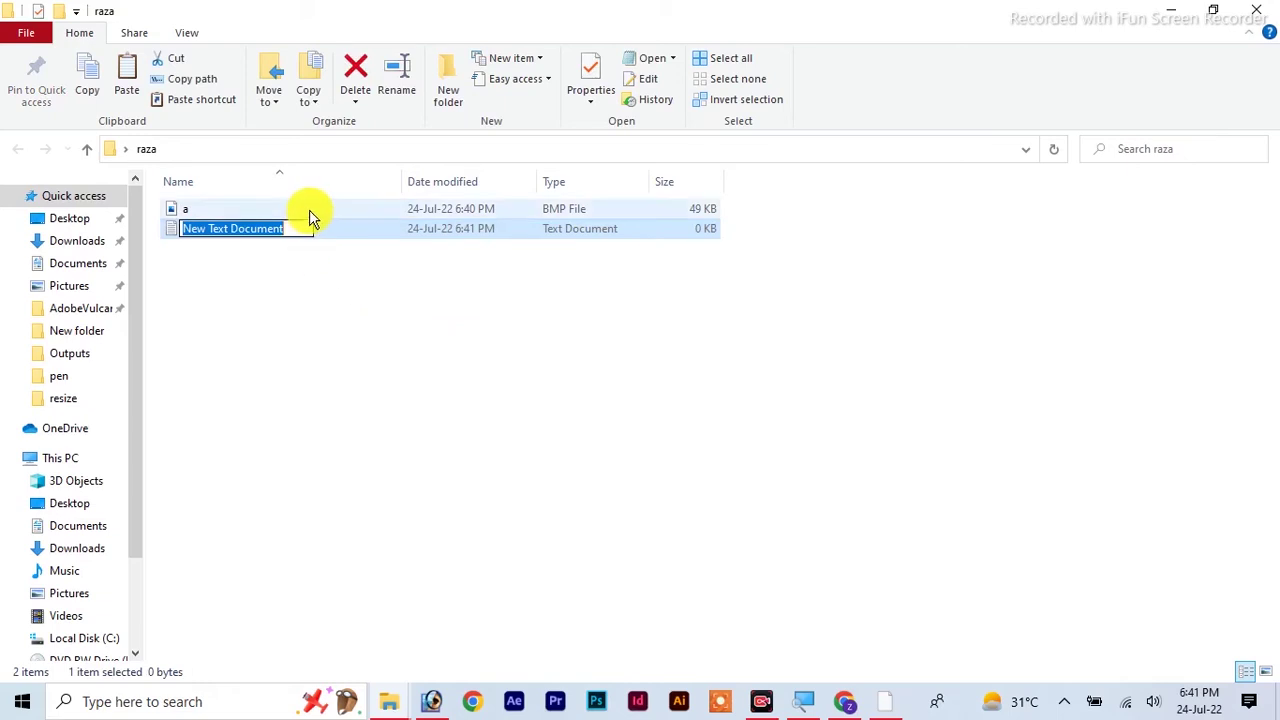
pyautogui.click(366, 284)
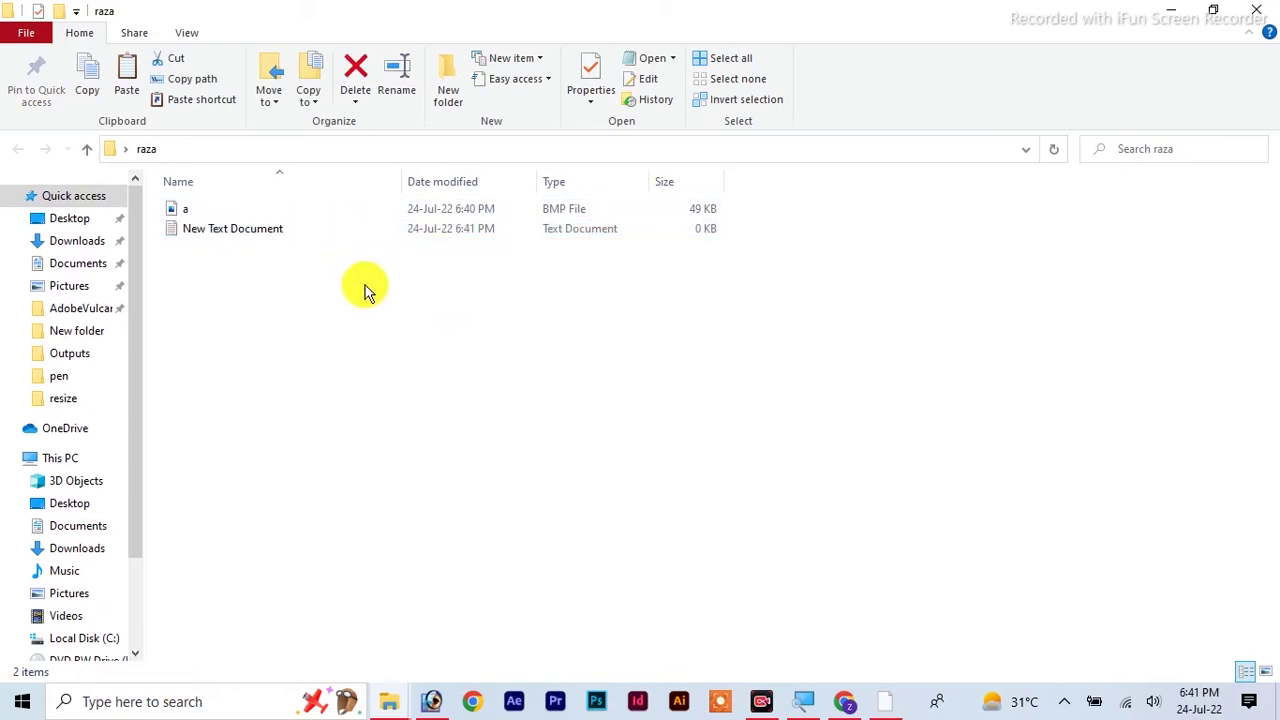
# - Open the new text document and enter [autorun] as its first line
pyautogui.click(305, 236)
pyautogui.doubleClick(305, 229)
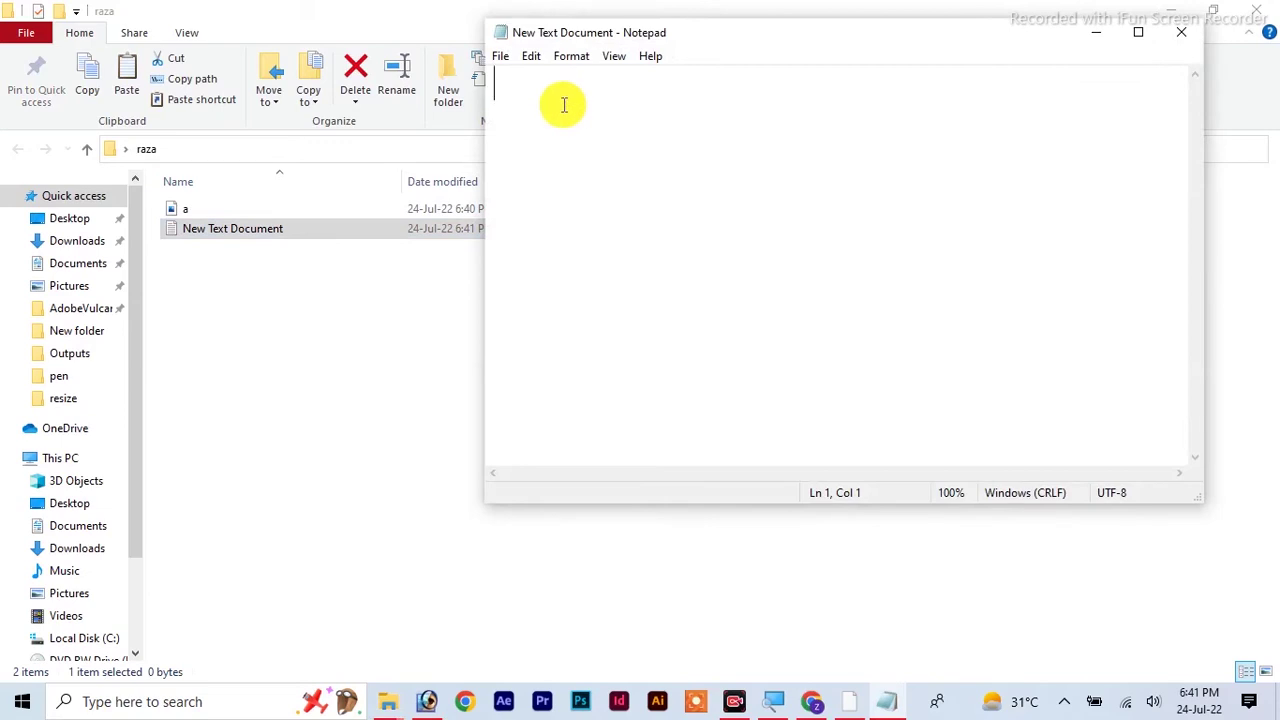
pyautogui.write('[')
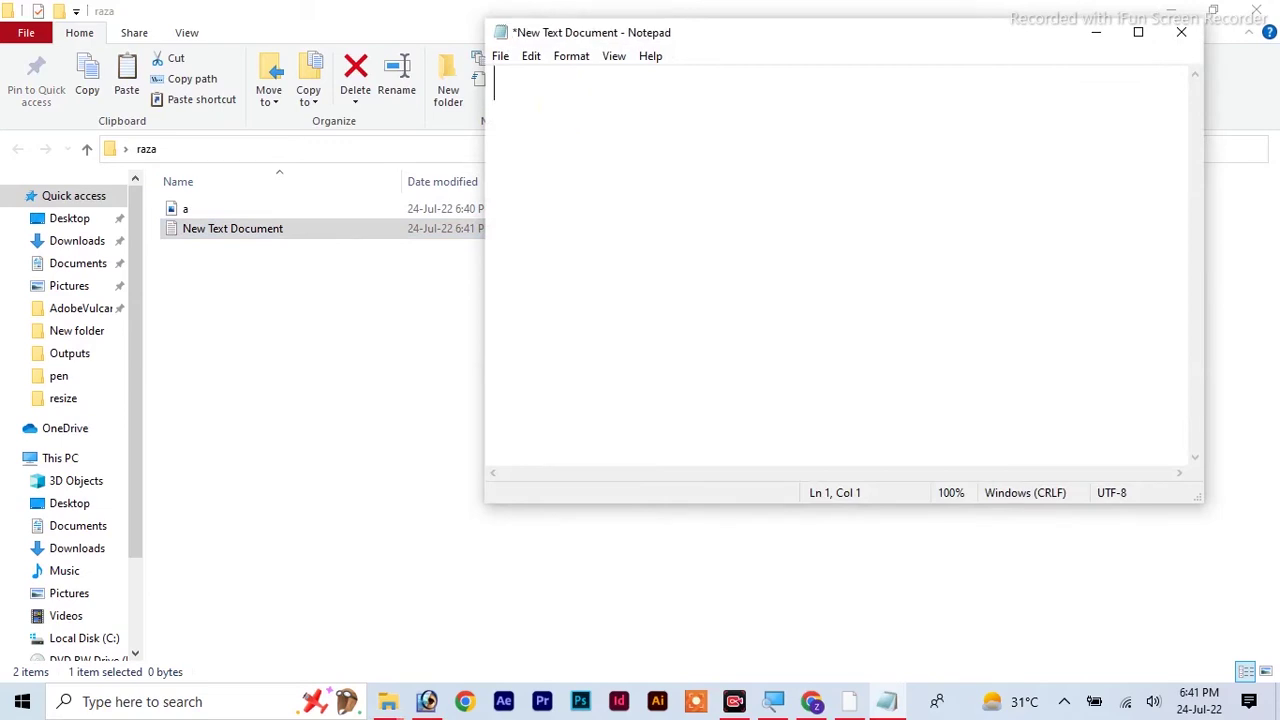
pyautogui.write('au')
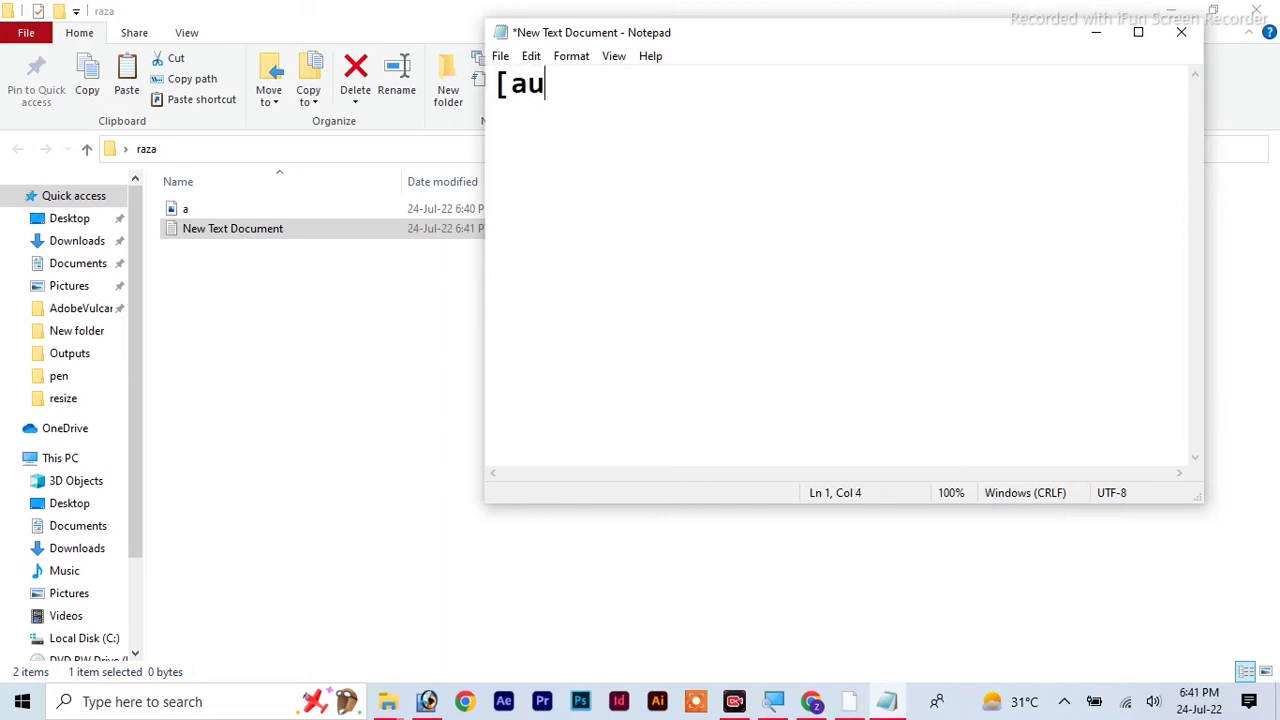
pyautogui.write('torun]')
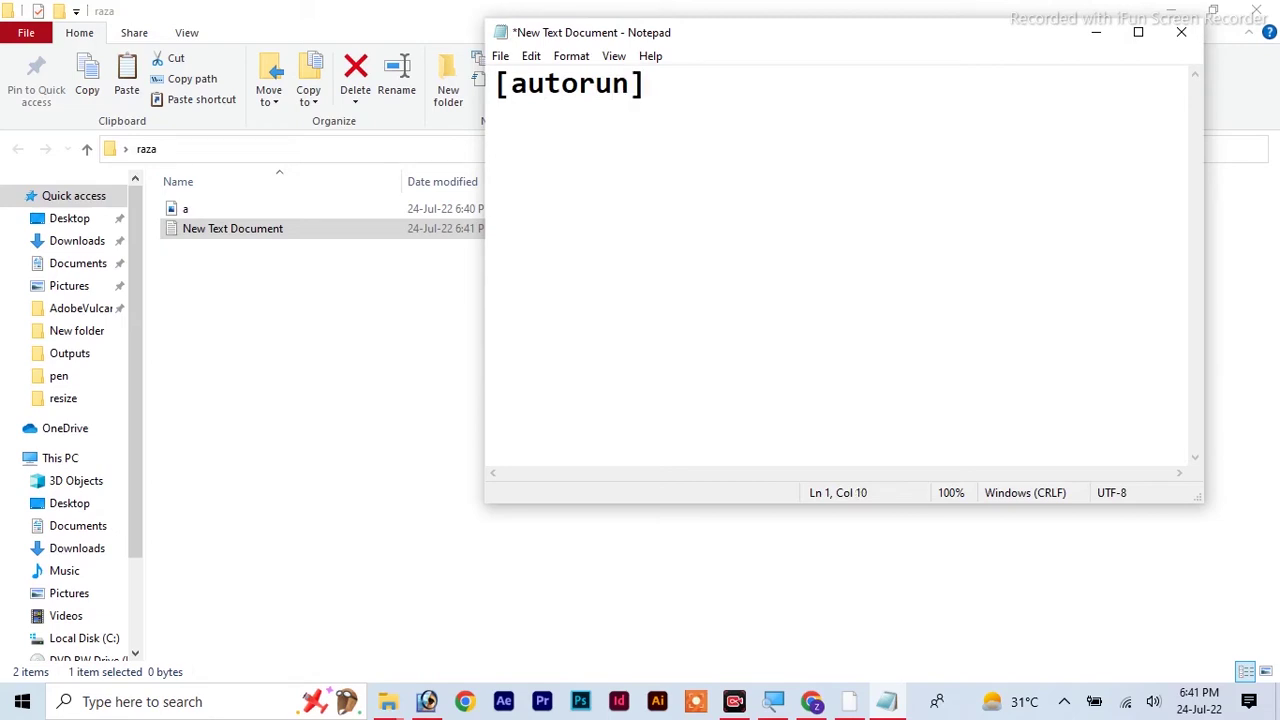
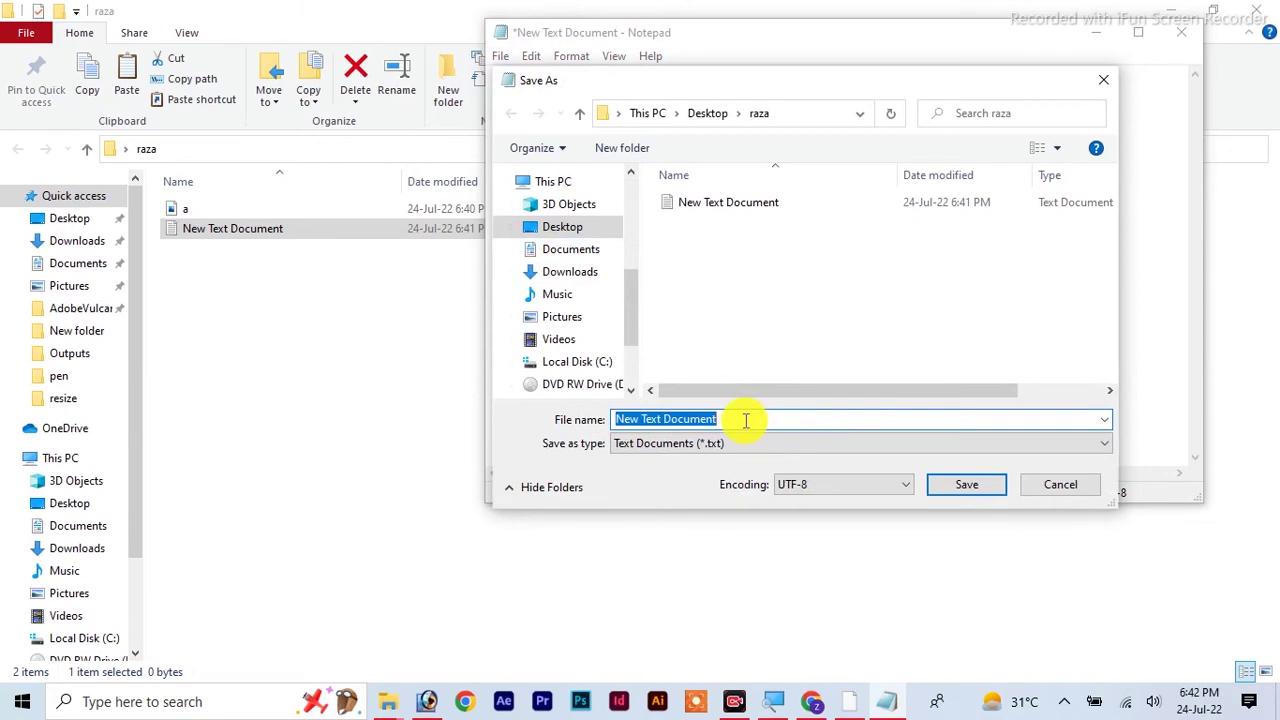
# - Replace the suggested file name with autorun for saving the text document in the raza folder
pyautogui.press('BackSpace')
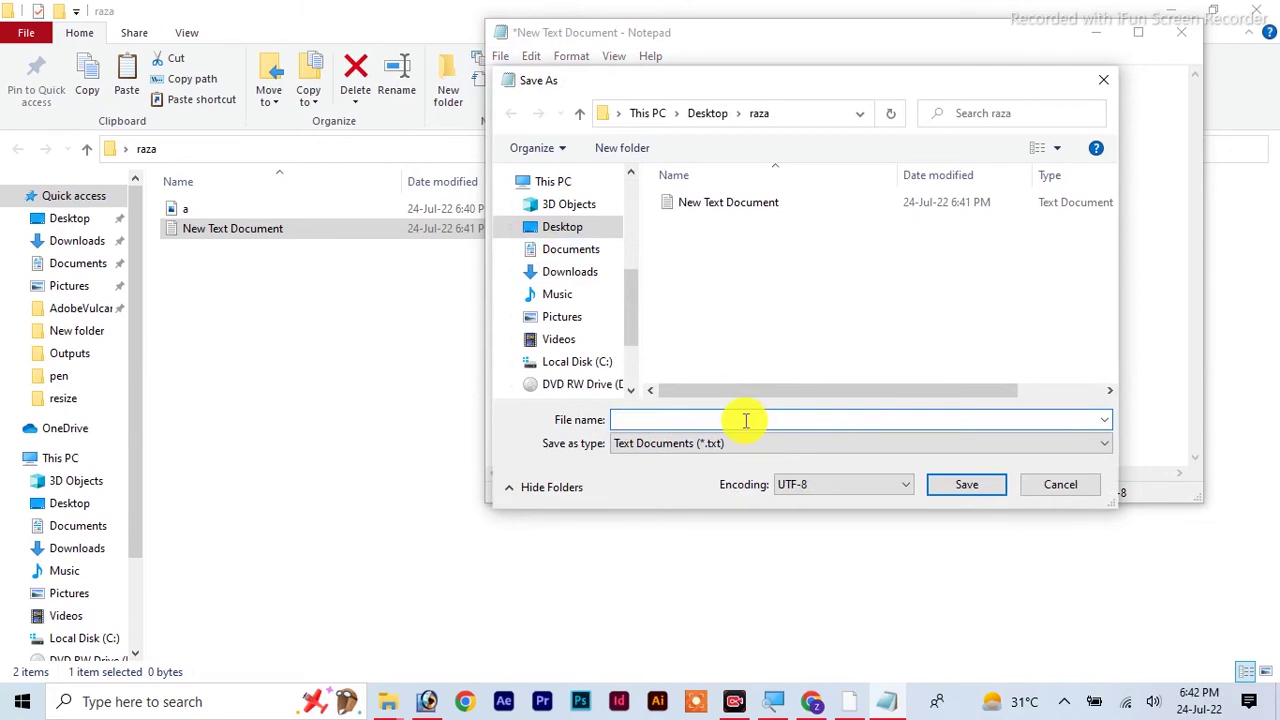
pyautogui.write('autora')
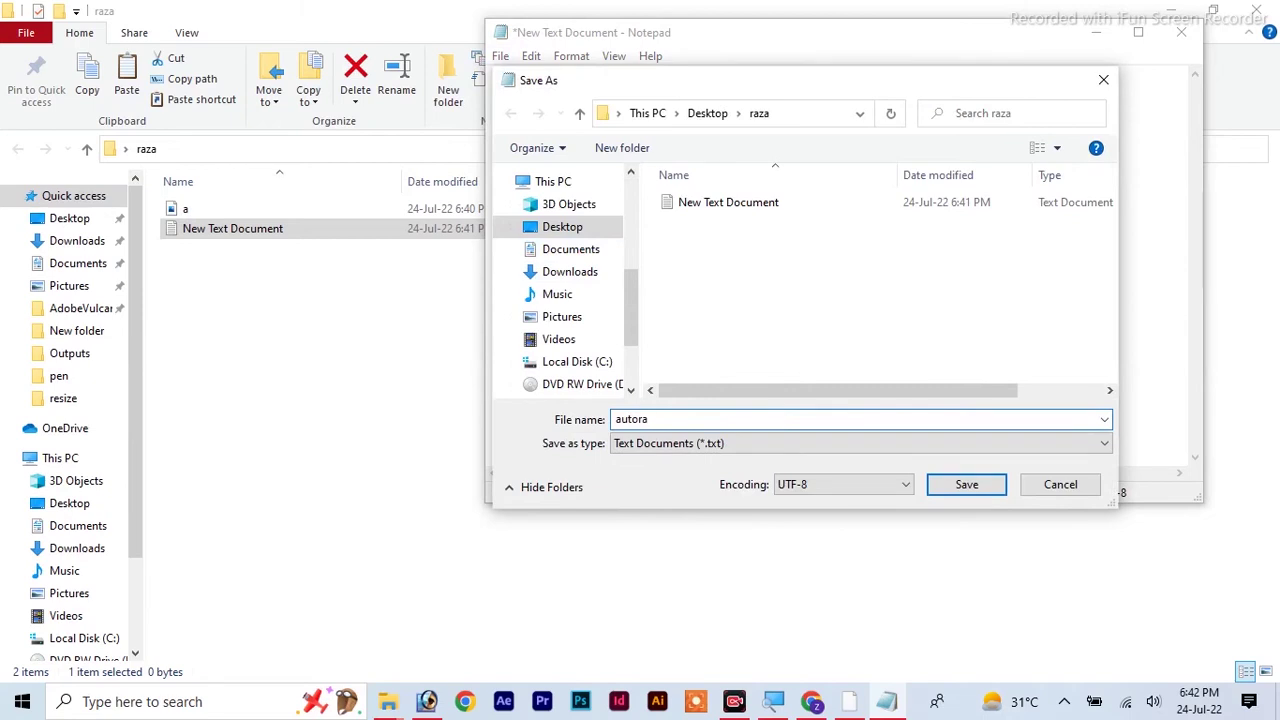
pyautogui.press('BackSpace')
pyautogui.write('un')
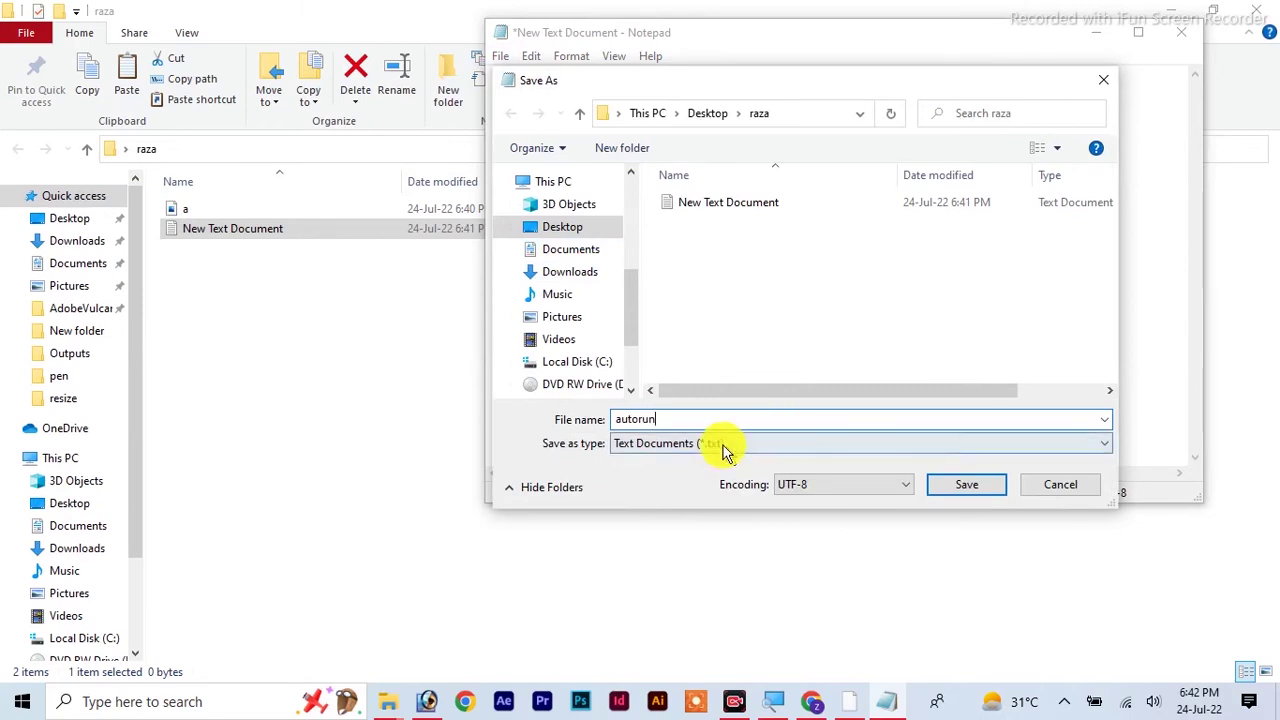
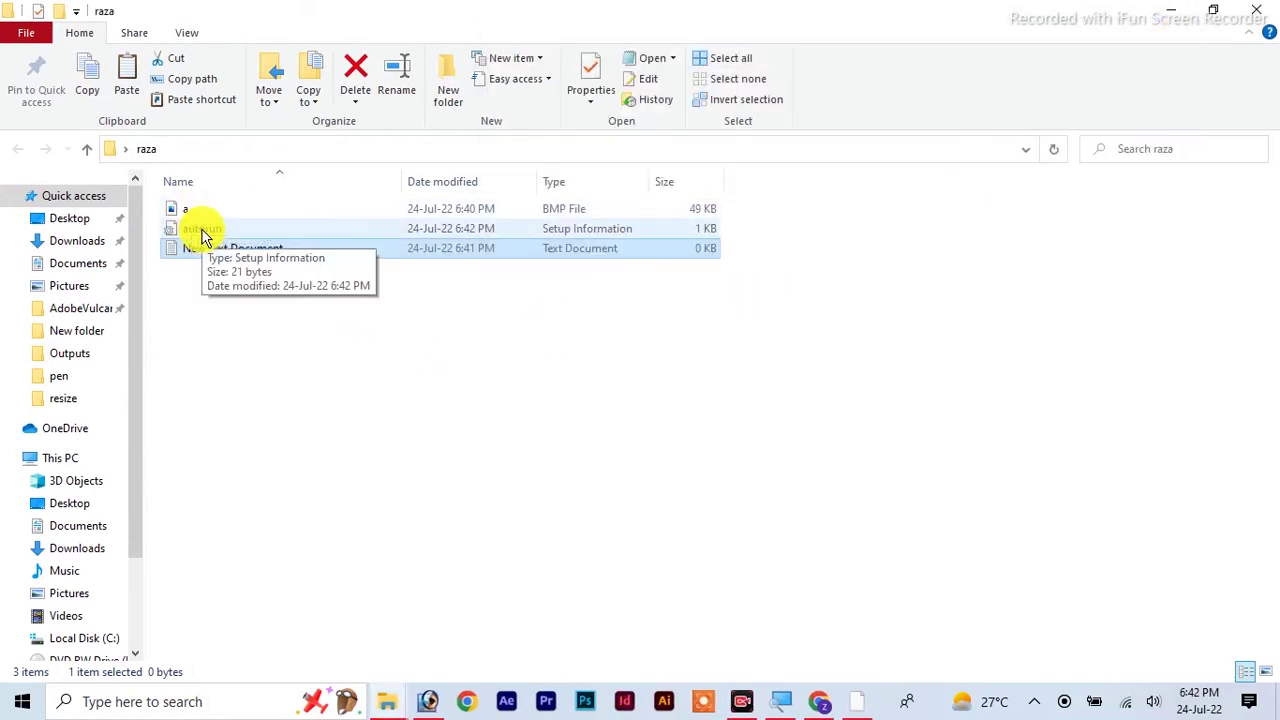
# - Delete the leftover empty text document from the raza folder, keeping the bitmap a and the autorun file
pyautogui.click(224, 252)
pyautogui.click(300, 362)
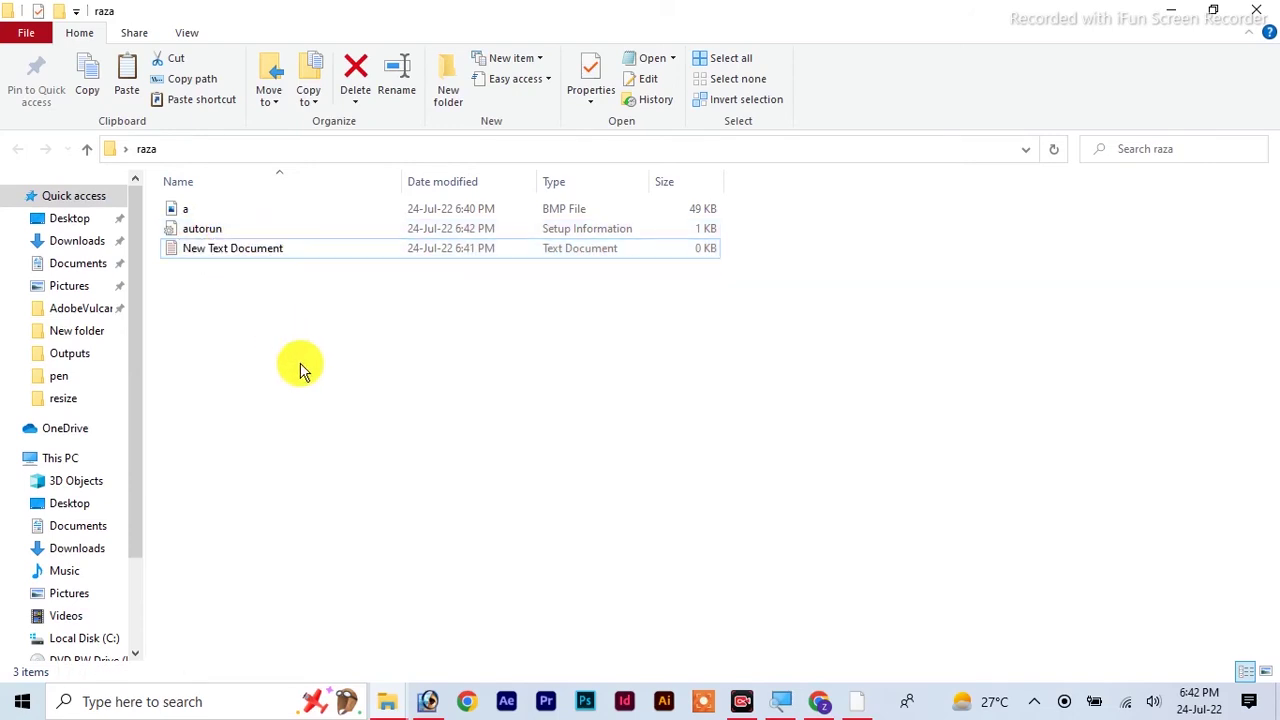
pyautogui.click(254, 260)
pyautogui.press('Delete')
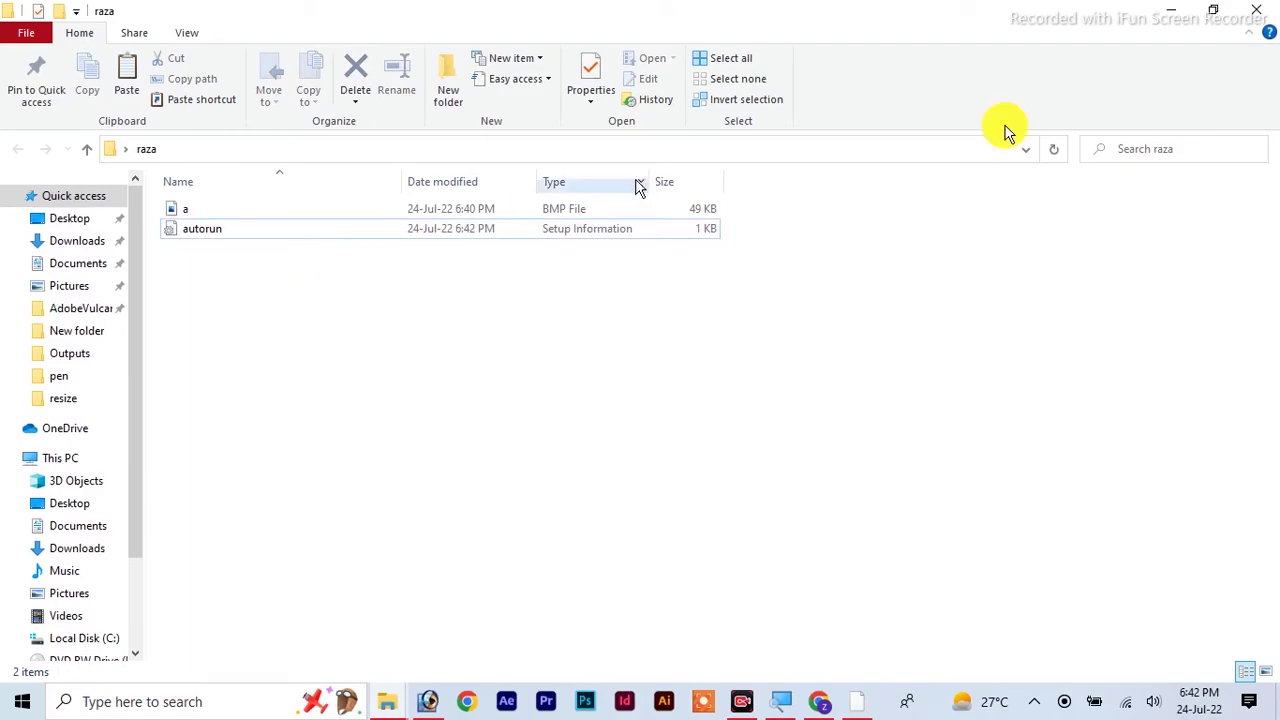
# - Close the raza folder, reopen it from the desktop to check its files, and close it again
pyautogui.click(1262, 10)
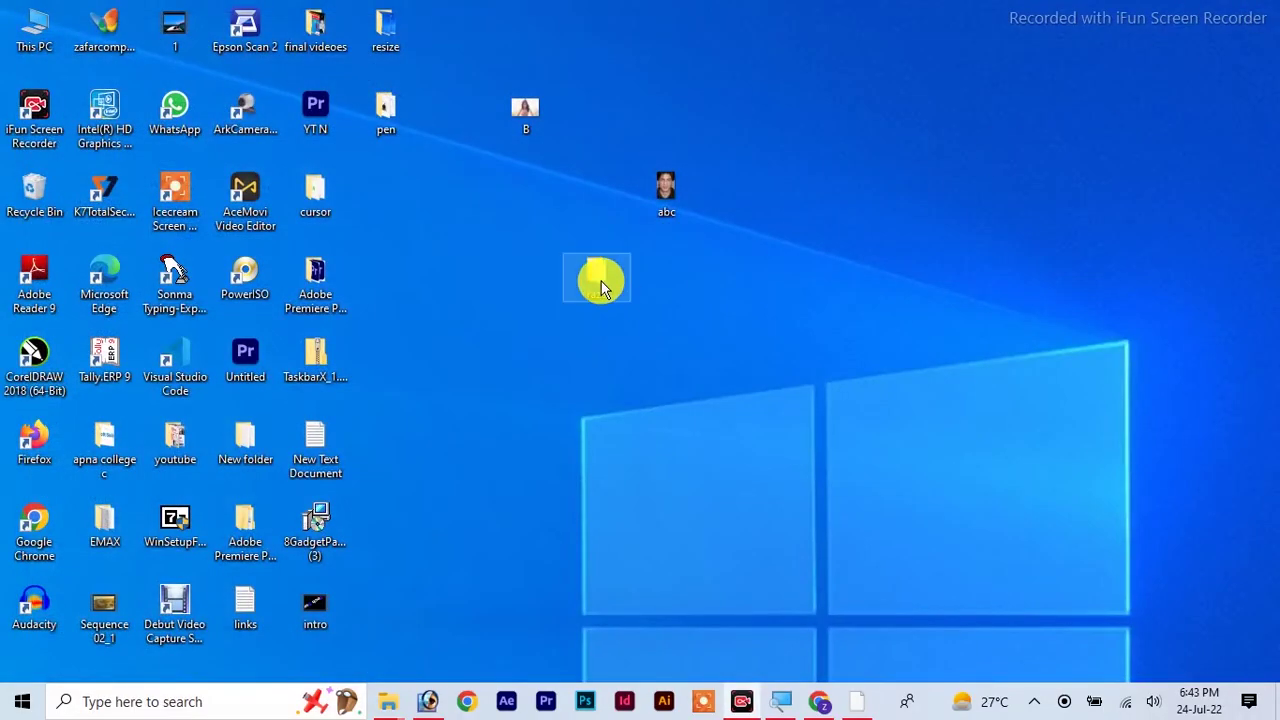
pyautogui.doubleClick(600, 285)
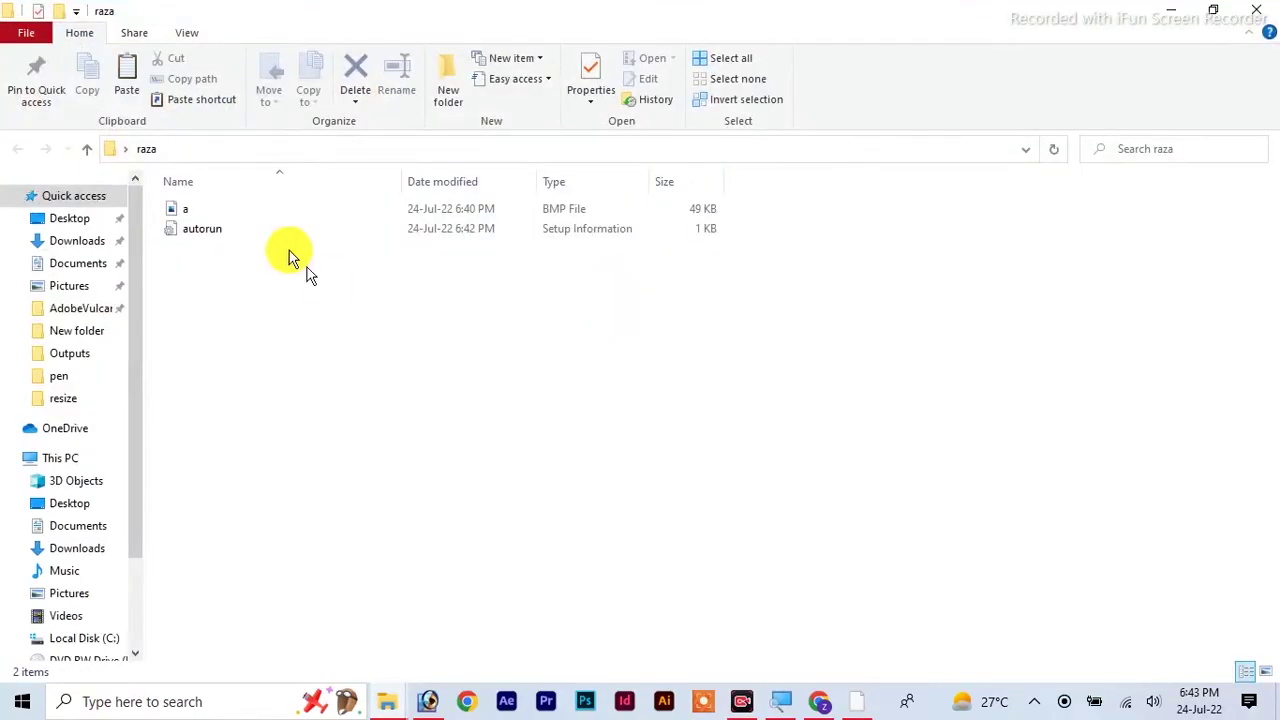
pyautogui.click(1256, 10)
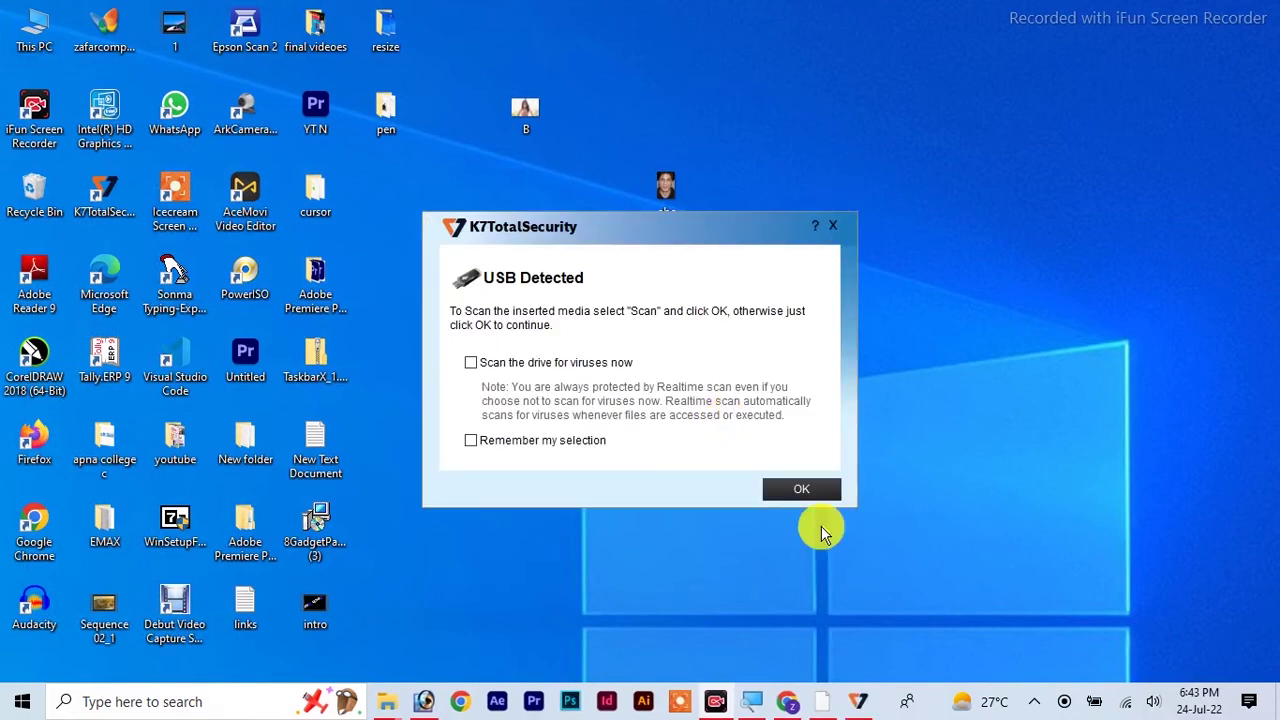
# - Dismiss the USB detection prompt without scanning, check the connected drives in This PC, and minimize that window
pyautogui.click(800, 490)
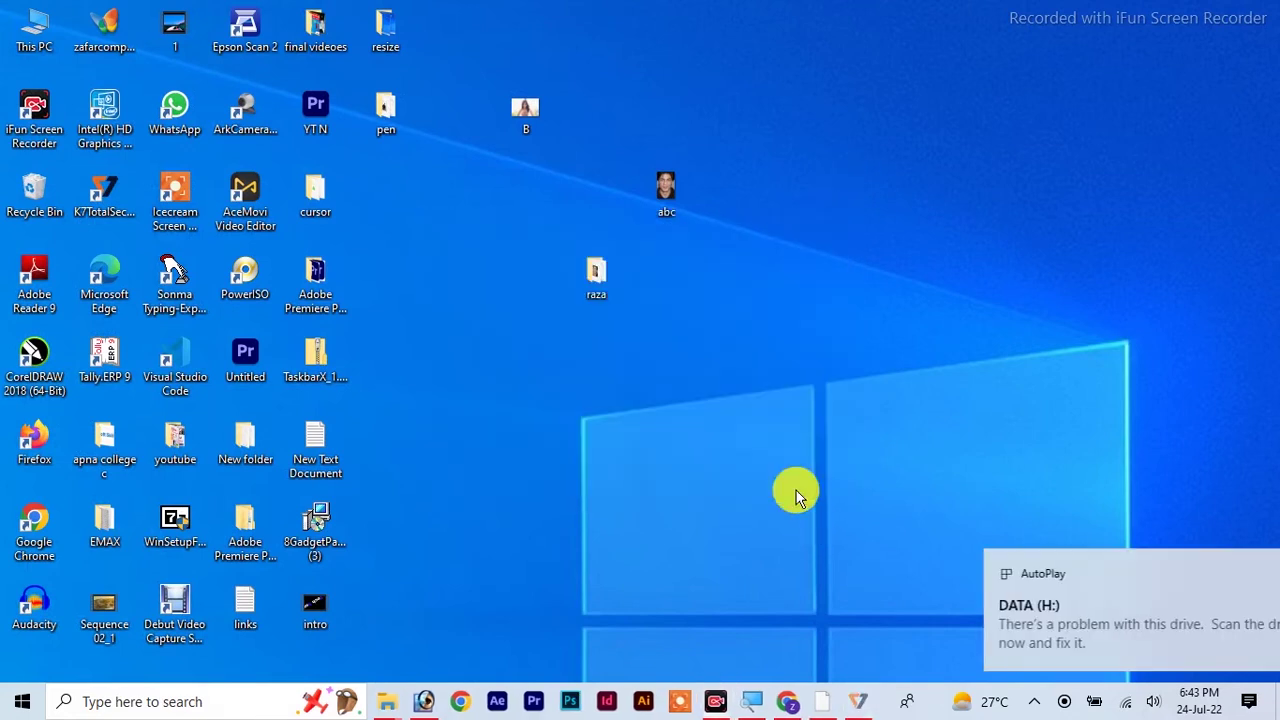
pyautogui.doubleClick(30, 37)
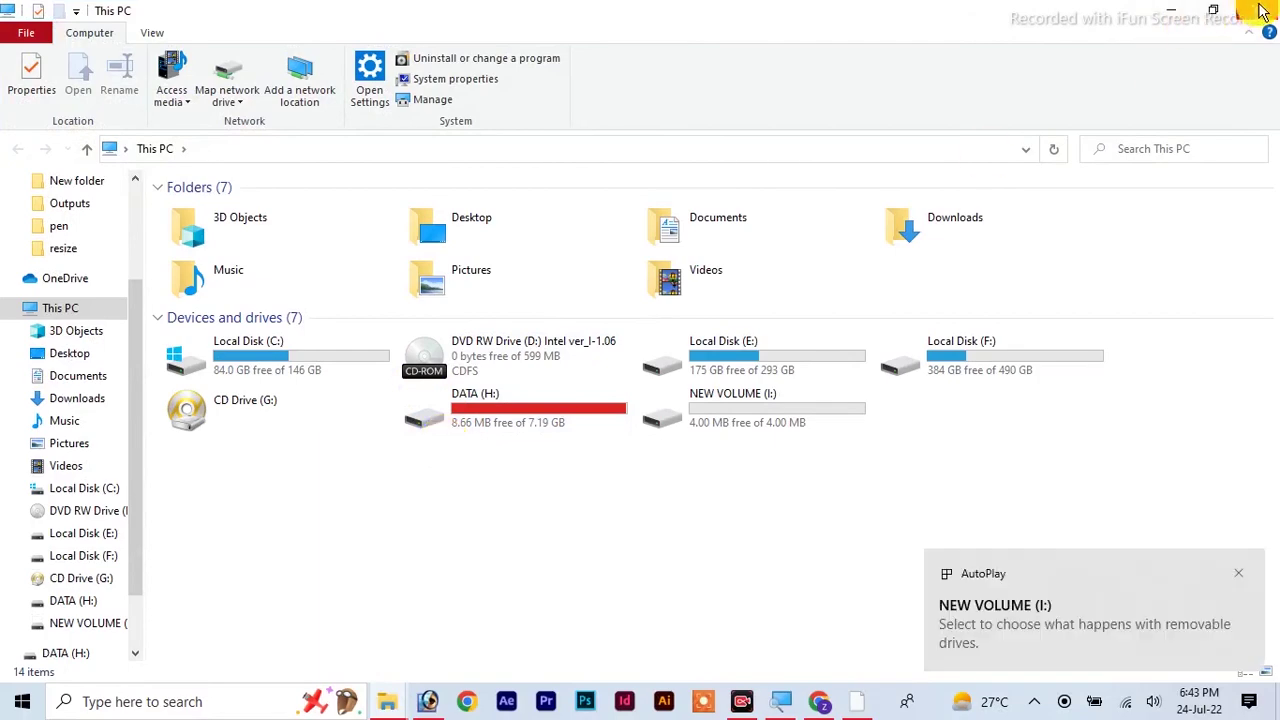
pyautogui.click(1170, 10)
# - Copy both the bitmap a and the autorun file from the raza folder and minimize its window
pyautogui.doubleClick(600, 278)
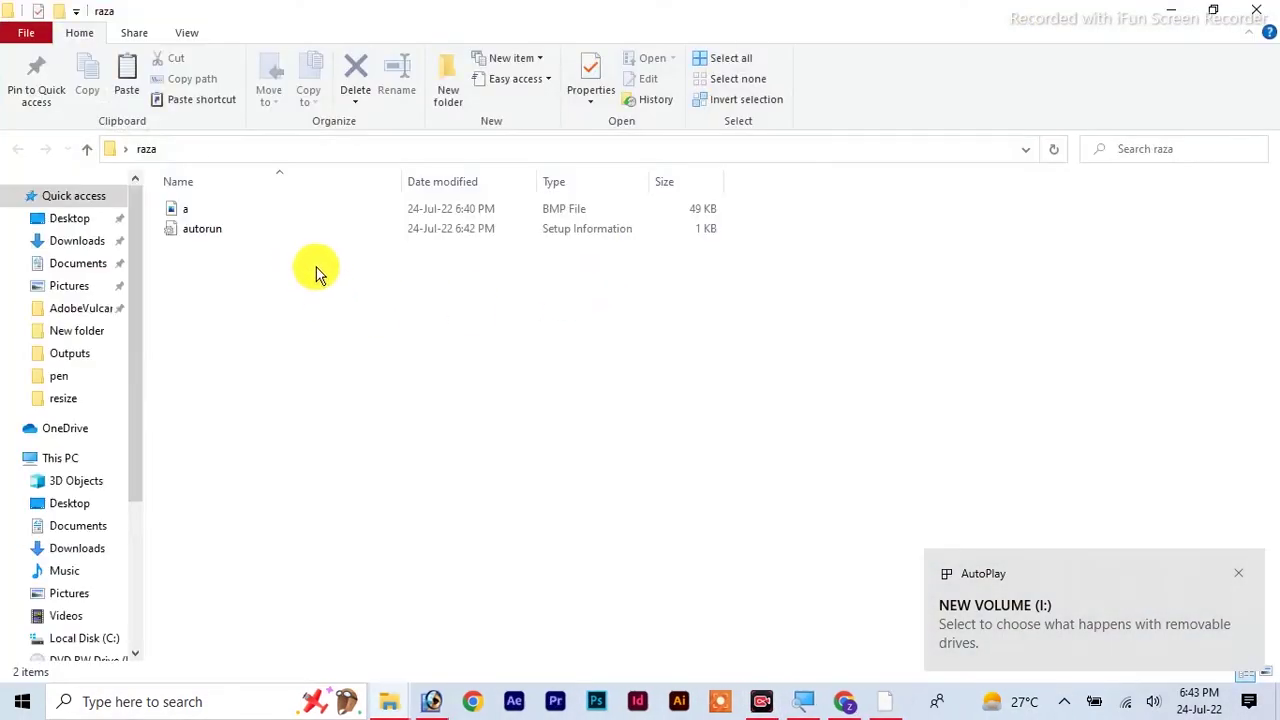
pyautogui.hotkey('ctrl', 'a')
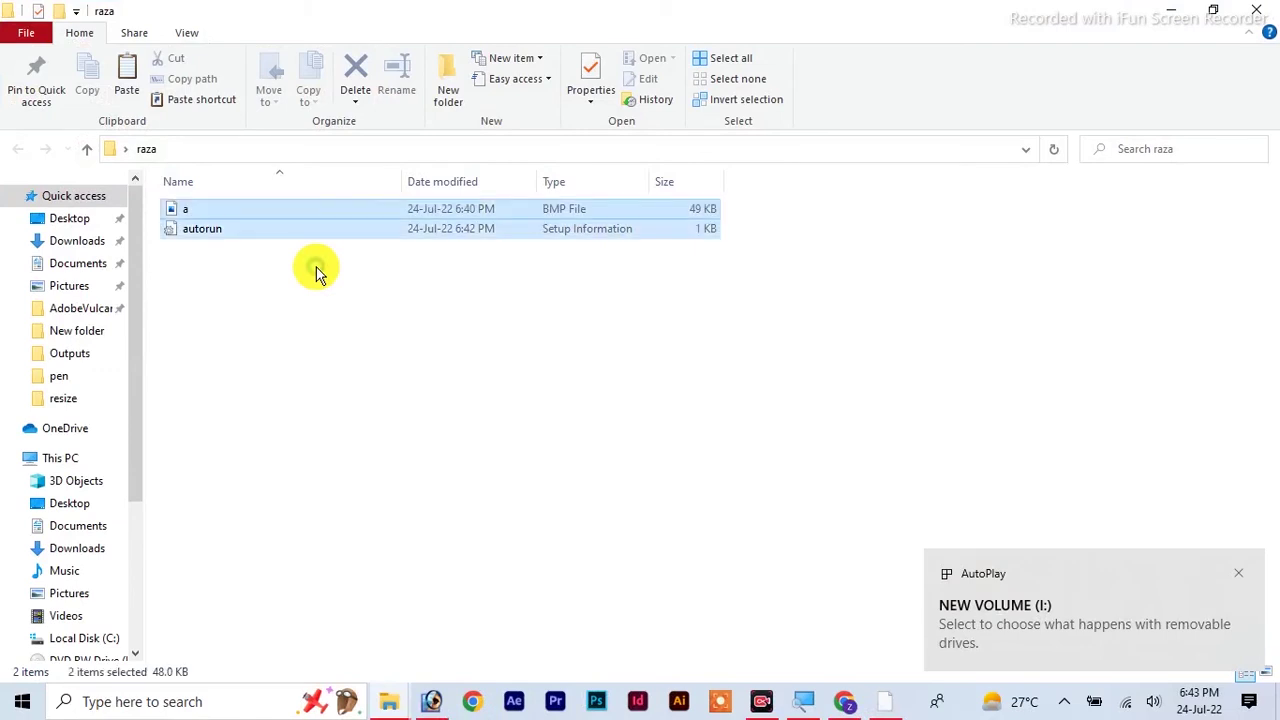
pyautogui.rightClick(309, 216)
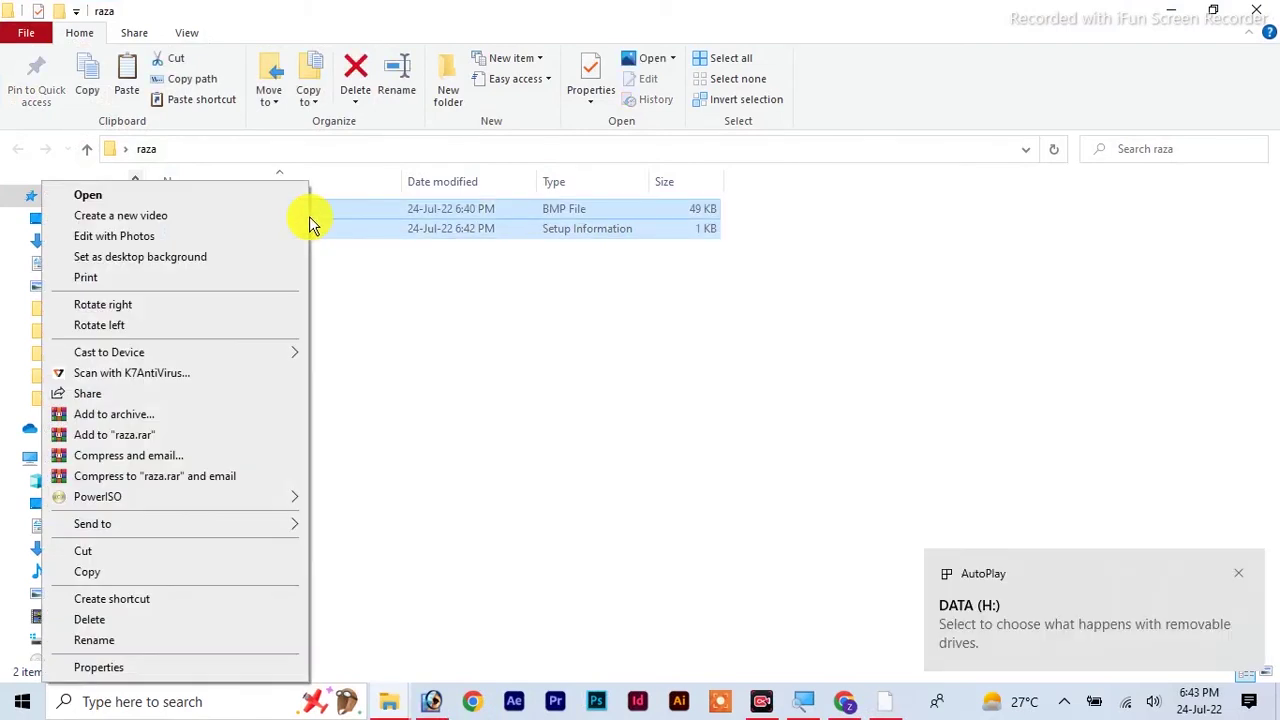
pyautogui.click(90, 572)
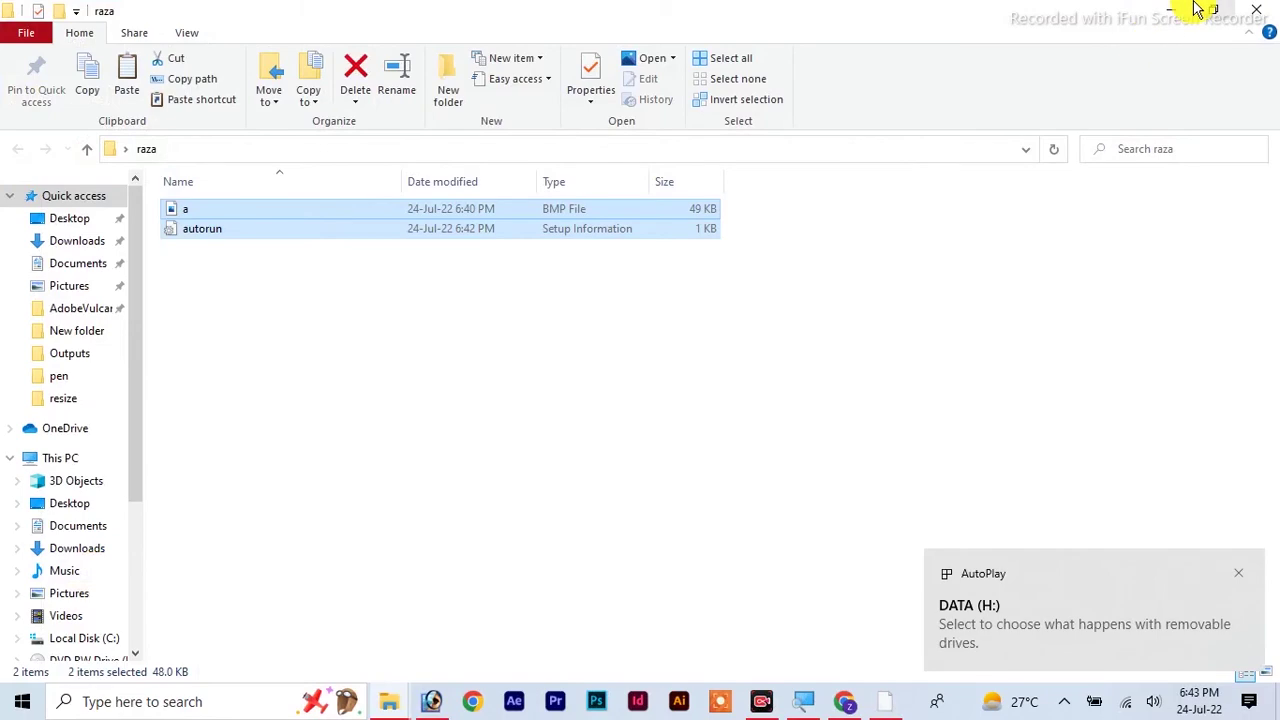
pyautogui.click(1172, 10)
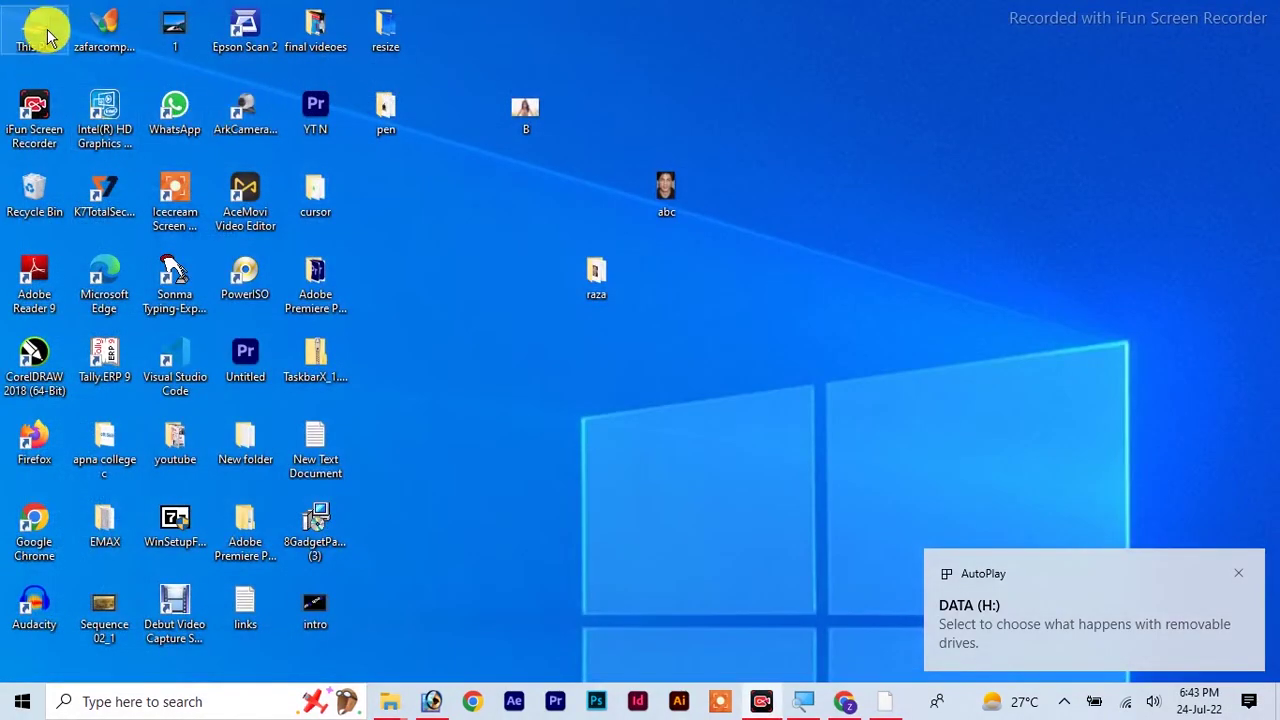
# - Paste the copied bitmap and autorun file into the root of the DATA (H:) drive and close its window
pyautogui.press('Return')
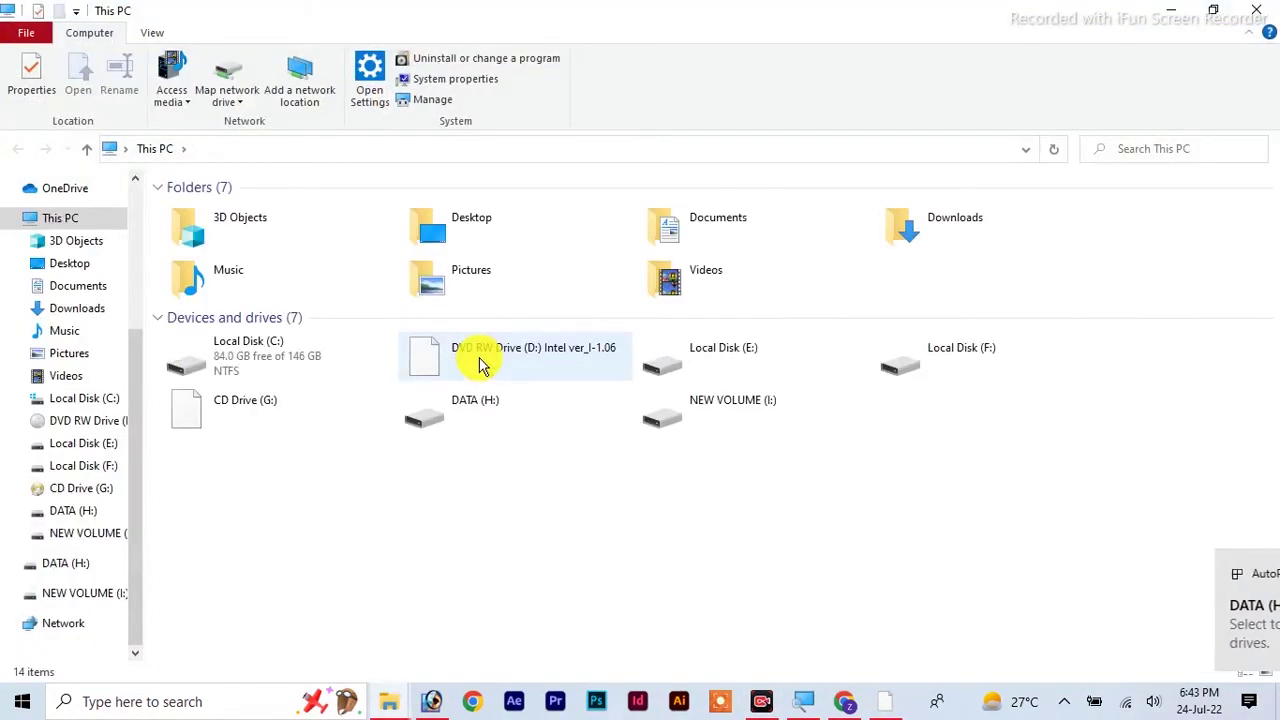
pyautogui.click(532, 420)
pyautogui.doubleClick(532, 420)
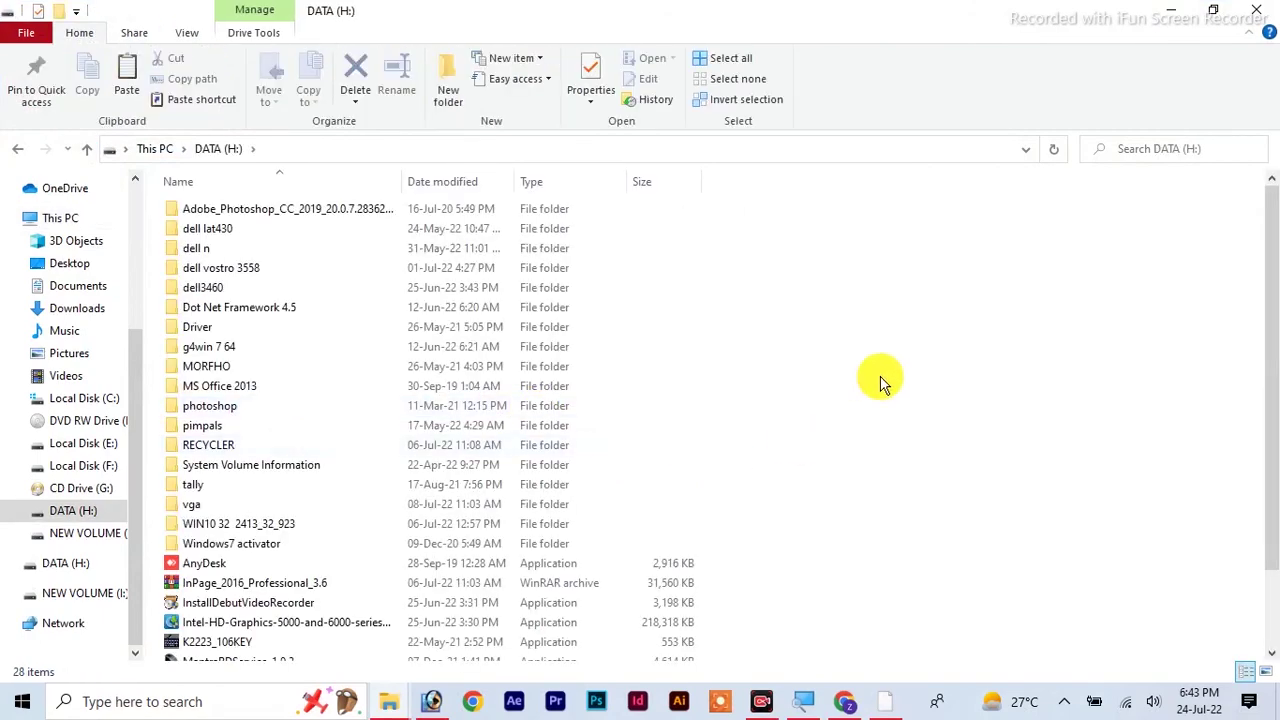
pyautogui.hotkey('ctrl', 'v')
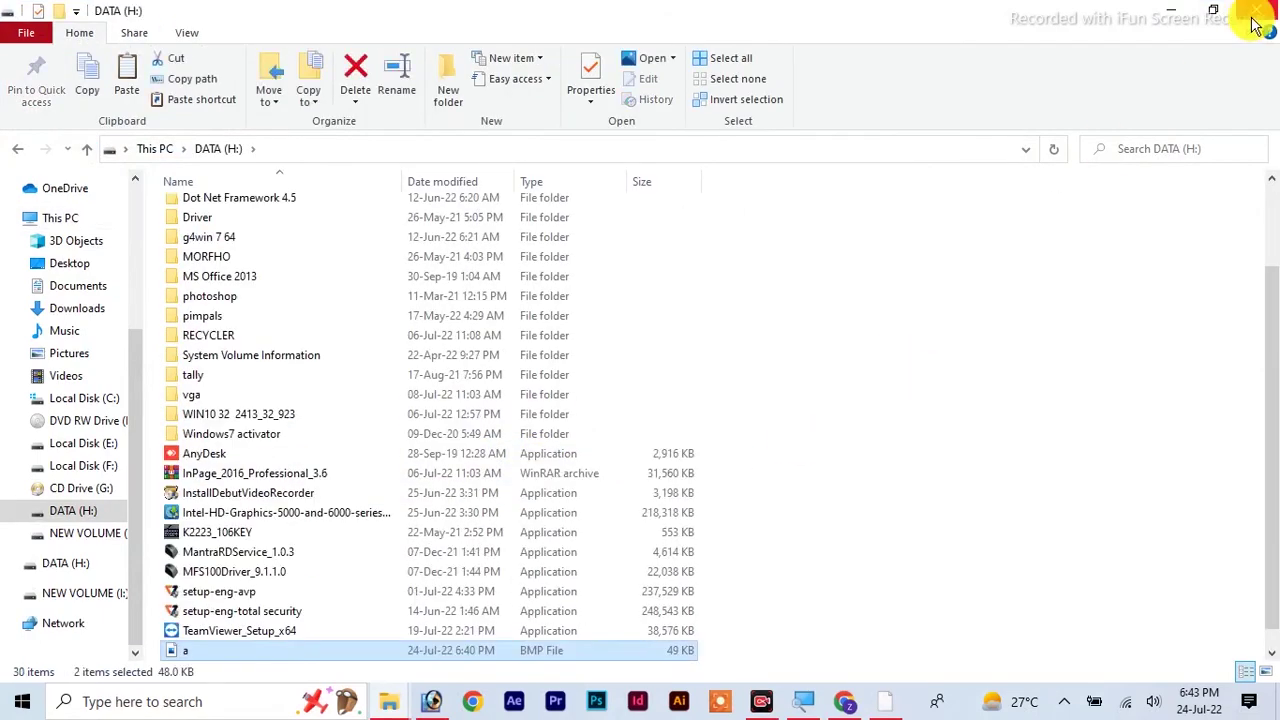
pyautogui.click(1256, 25)
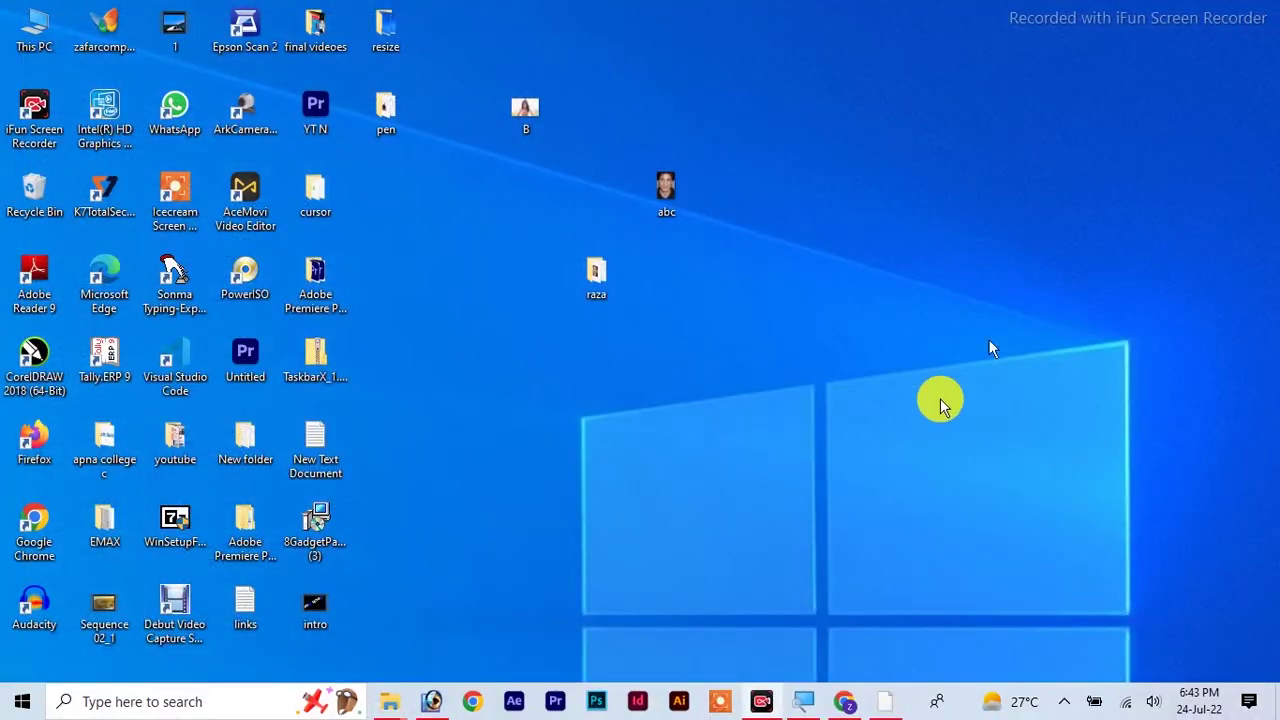
# - Safely eject the DATA (H:) drive and dismiss the removal notification
pyautogui.click(1062, 701)
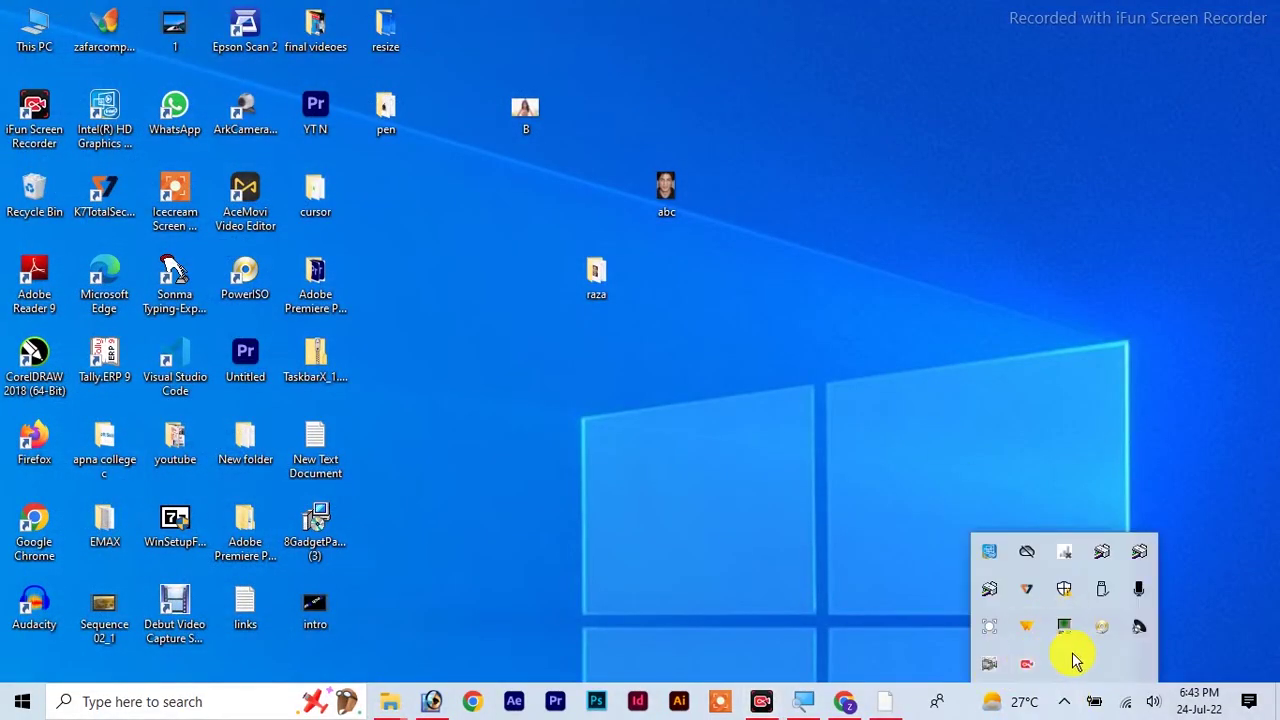
pyautogui.click(1101, 590)
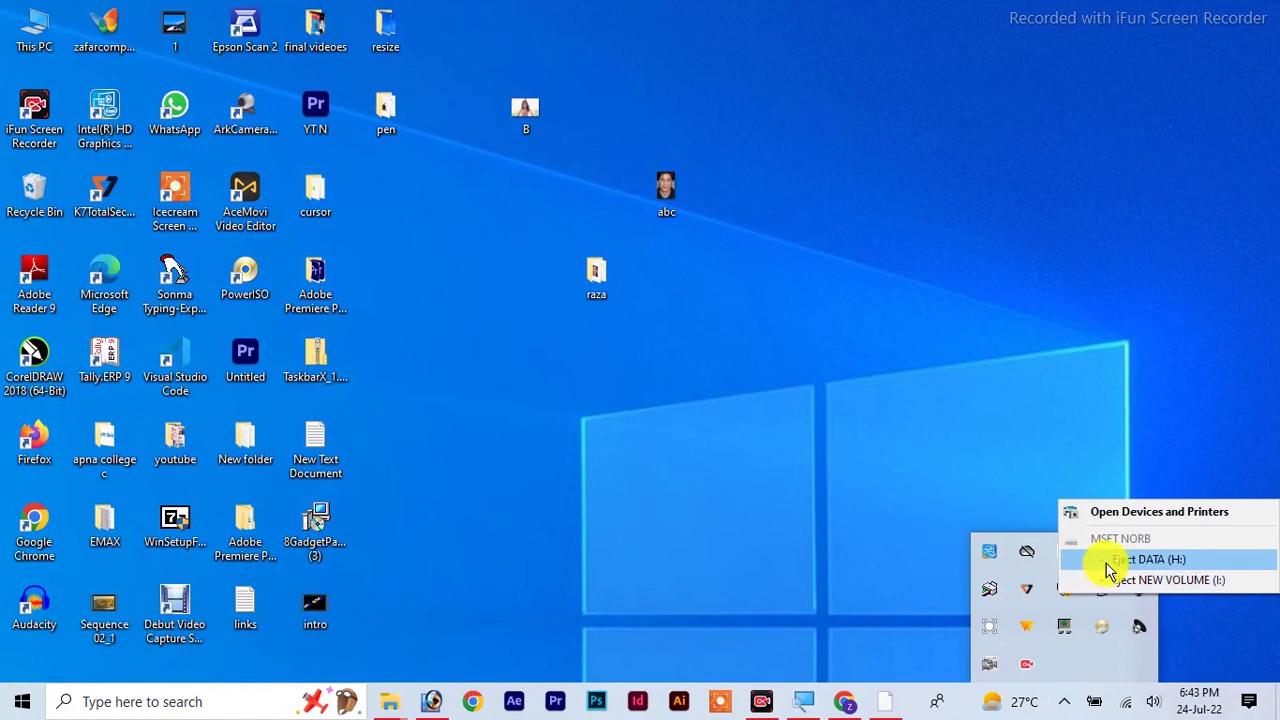
pyautogui.click(1112, 563)
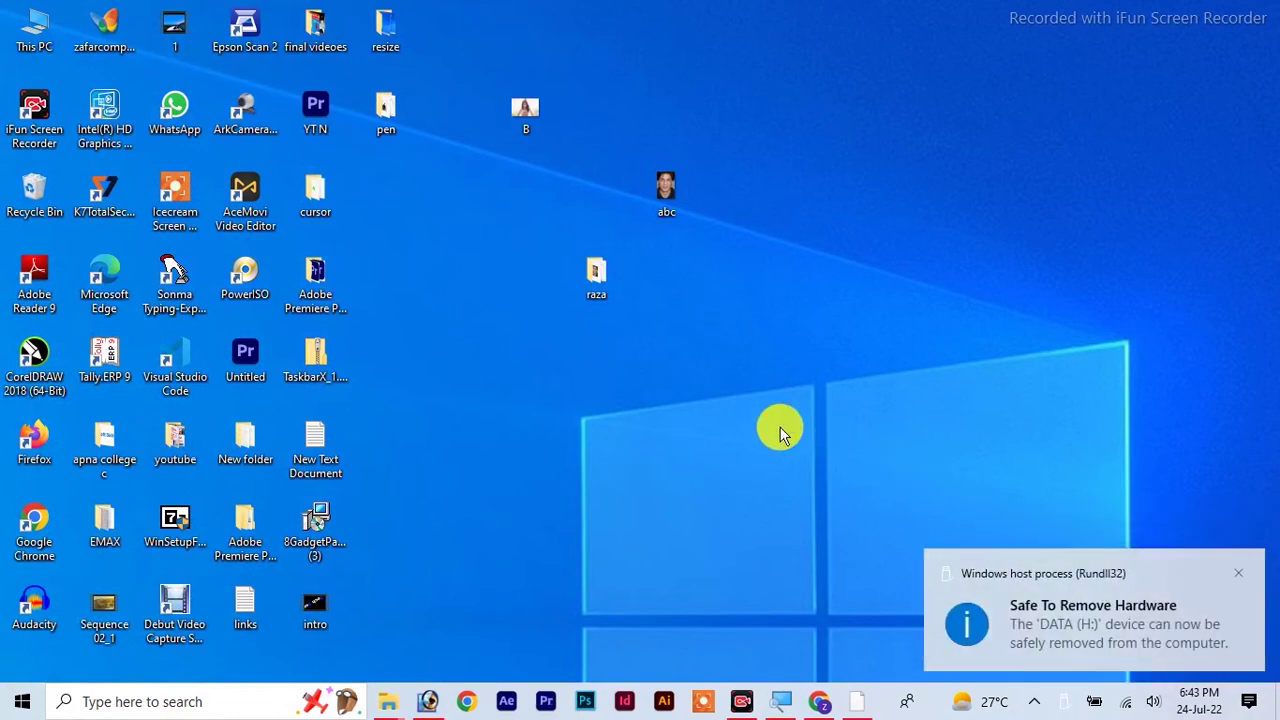
pyautogui.click(1238, 578)
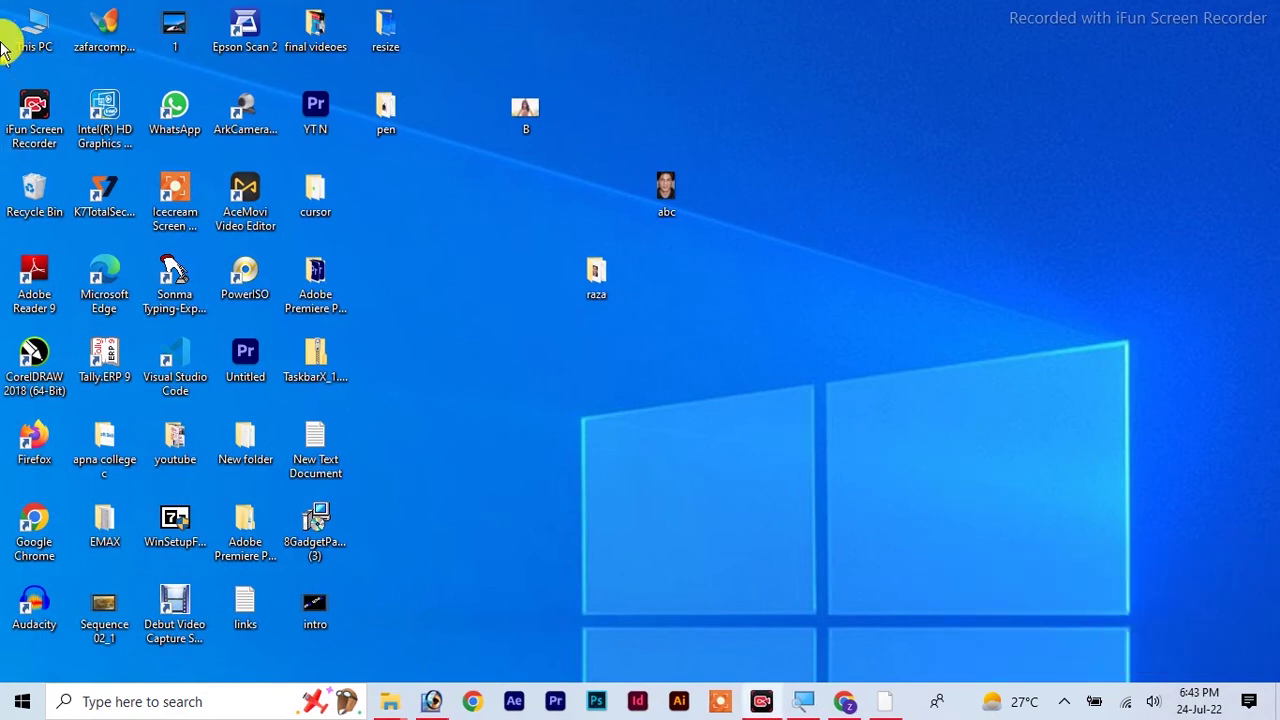
# - Dismiss the prompts for the reconnected USB drive and check the DATA (H:) drive's icon in This PC
pyautogui.doubleClick(36, 28)
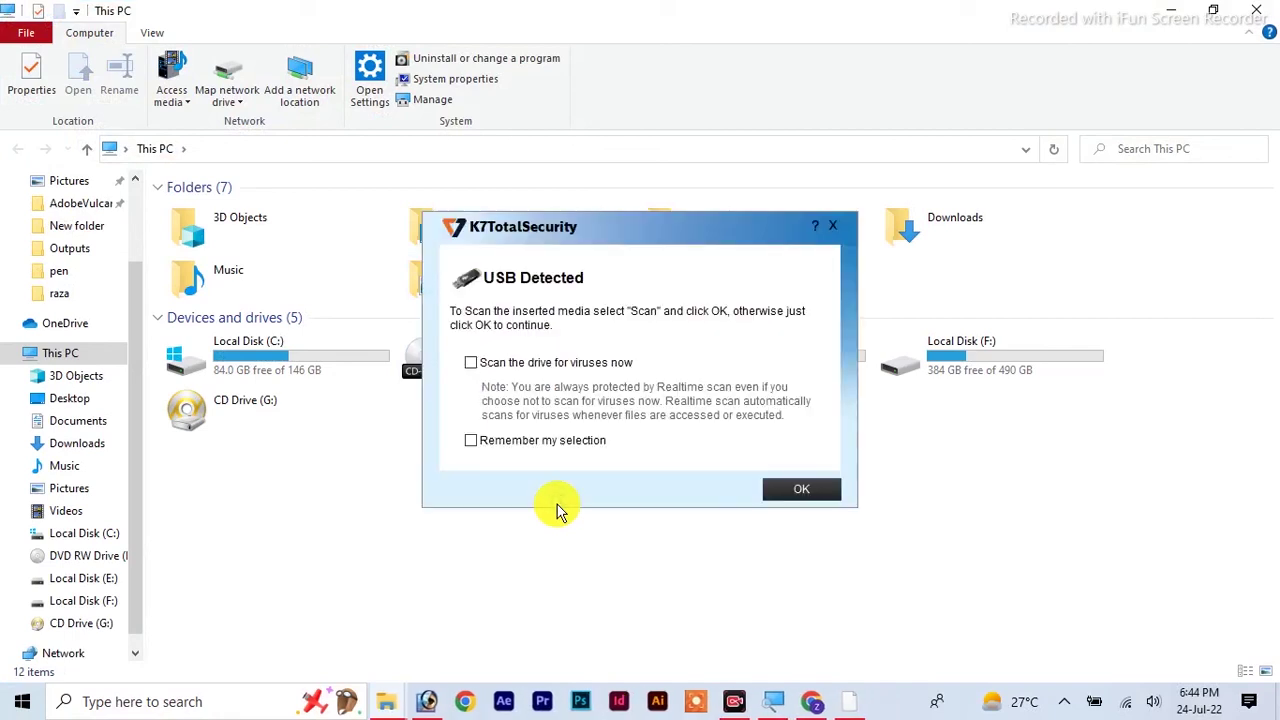
pyautogui.click(834, 226)
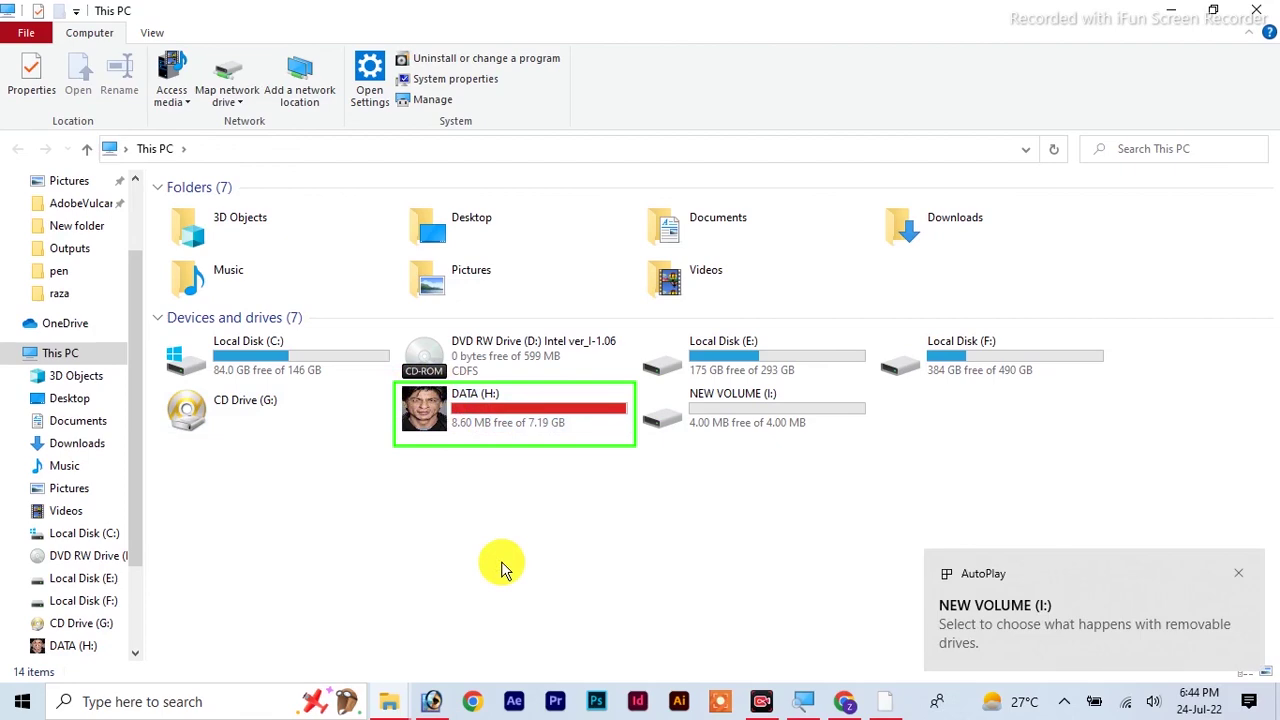
pyautogui.click(1260, 14)
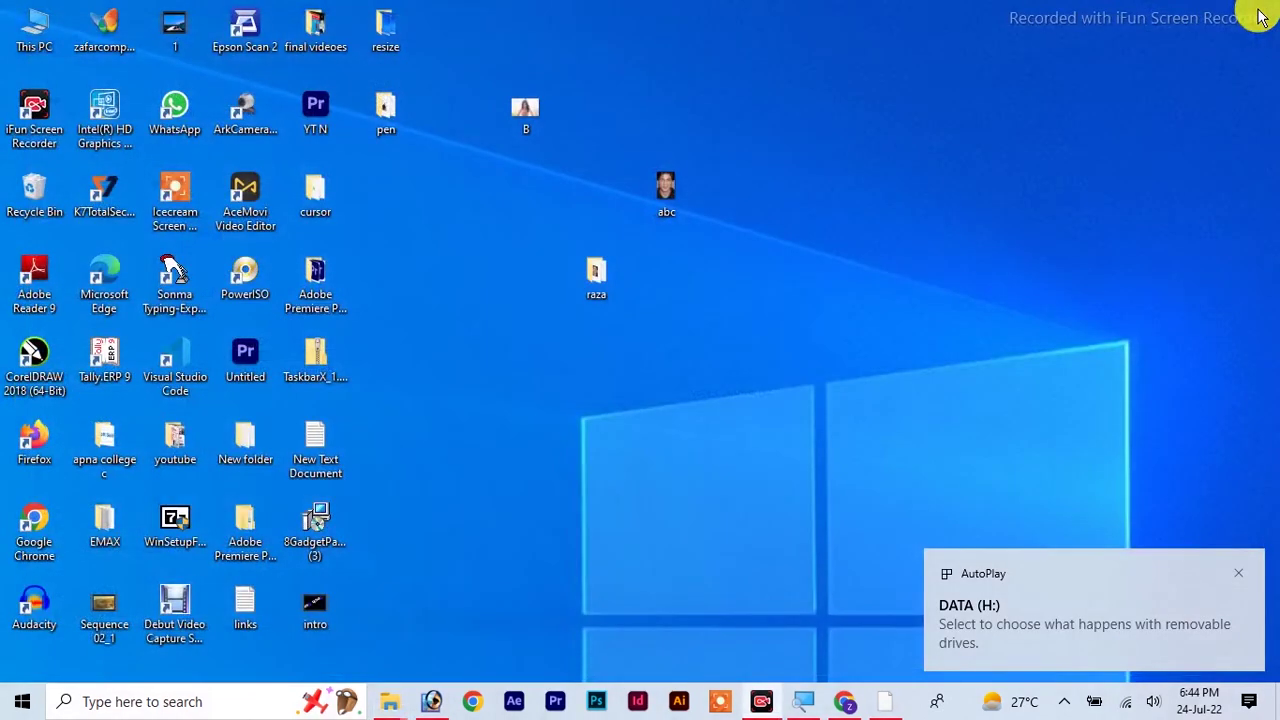
pyautogui.click(1242, 574)
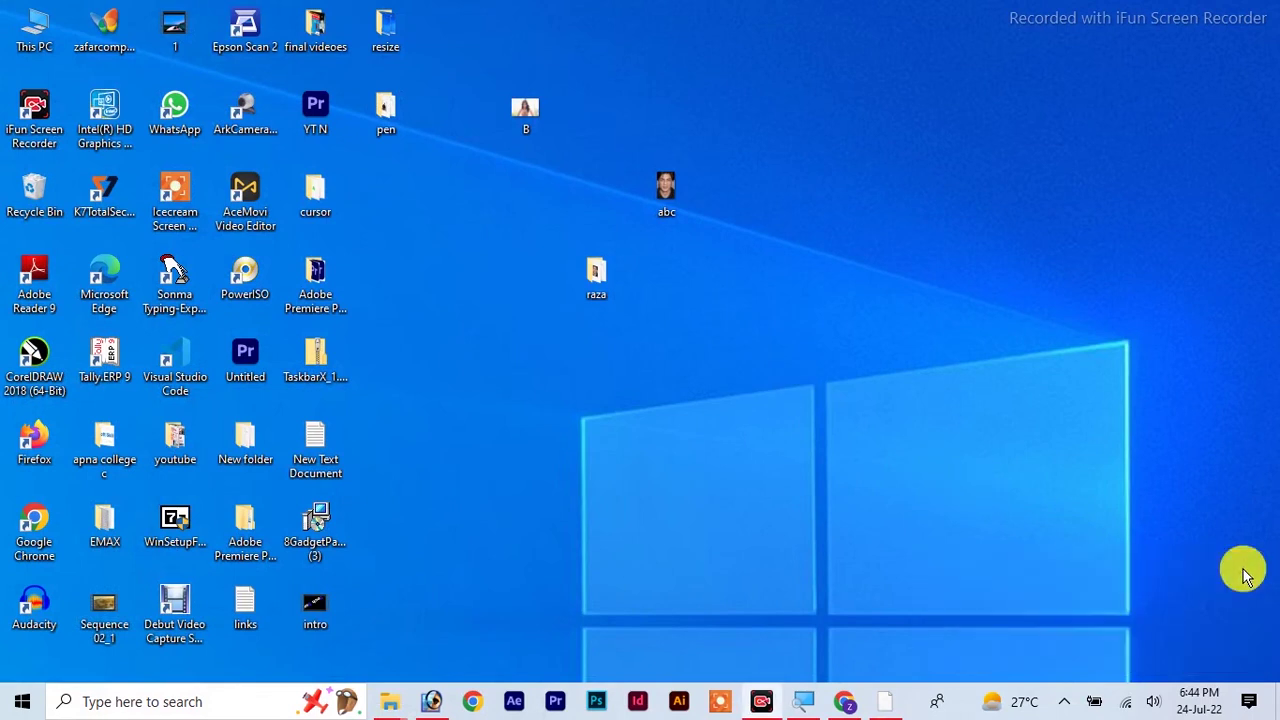